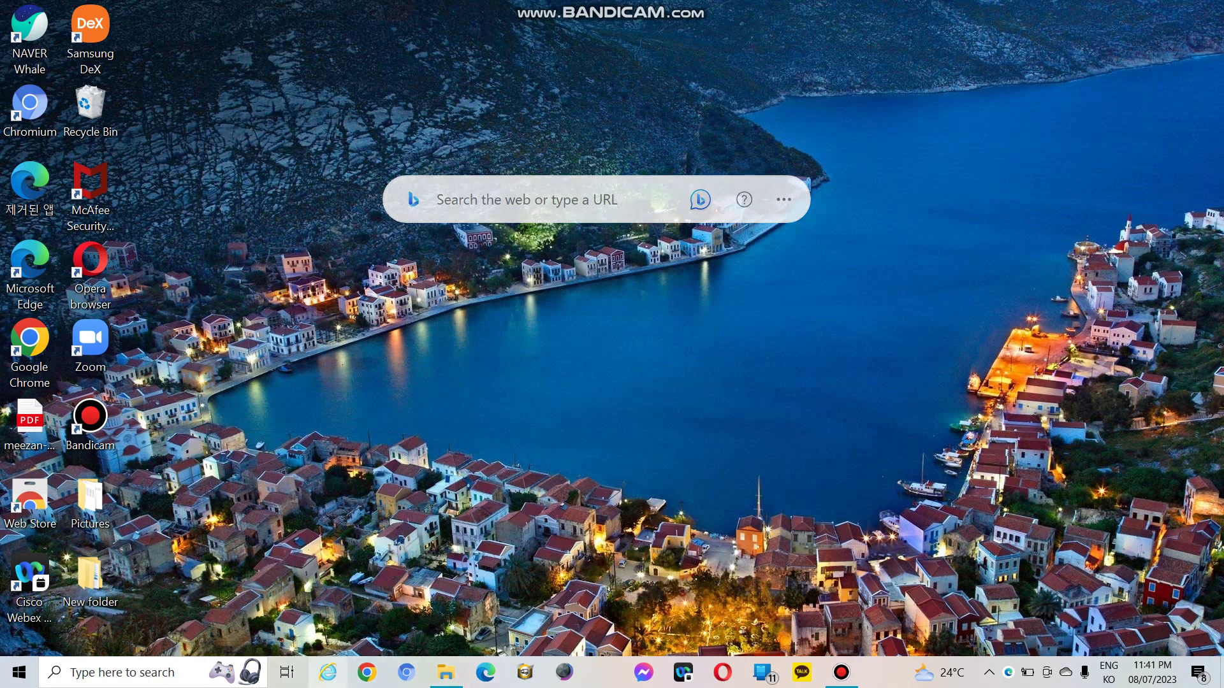
Launch Microsoft Edge from the taskbar.
left_click(327, 672)
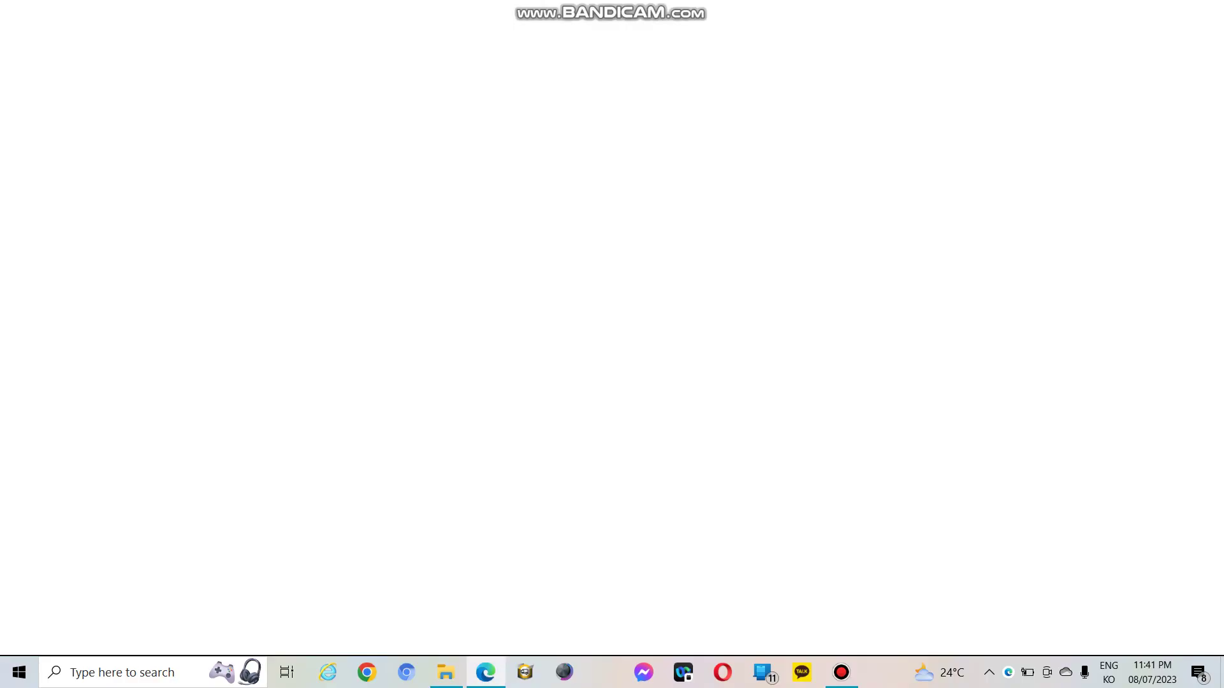
key("ctrl+l")
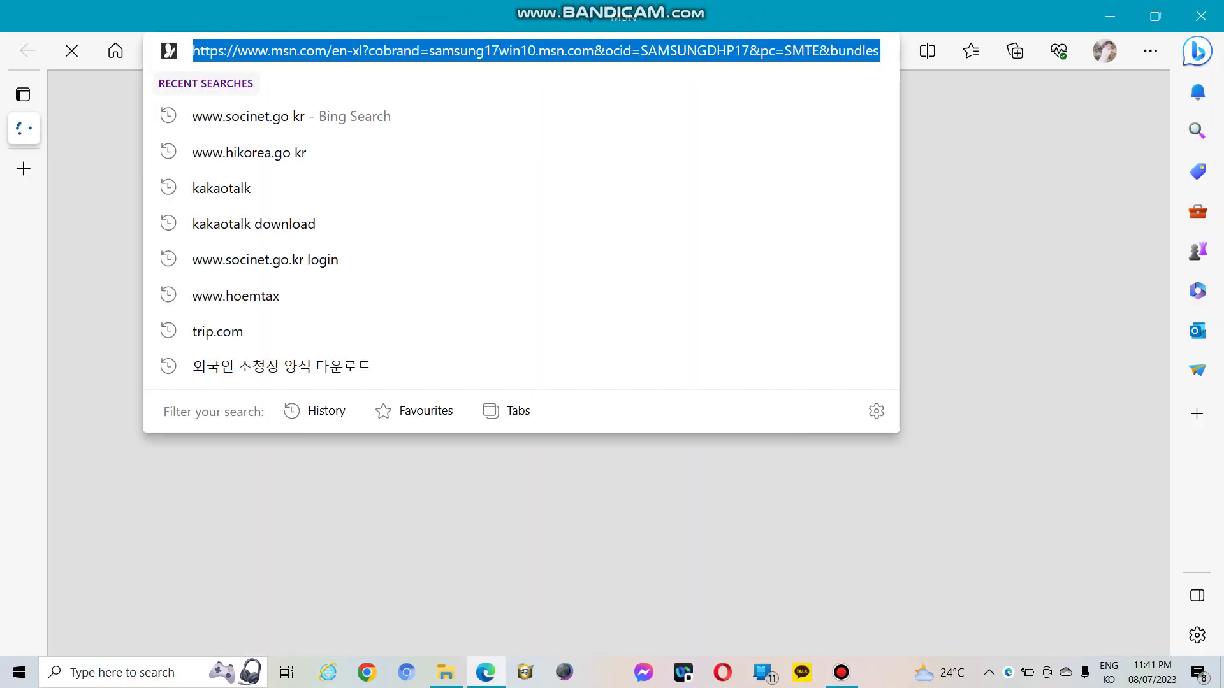
type("WWW.socinet.go kr")
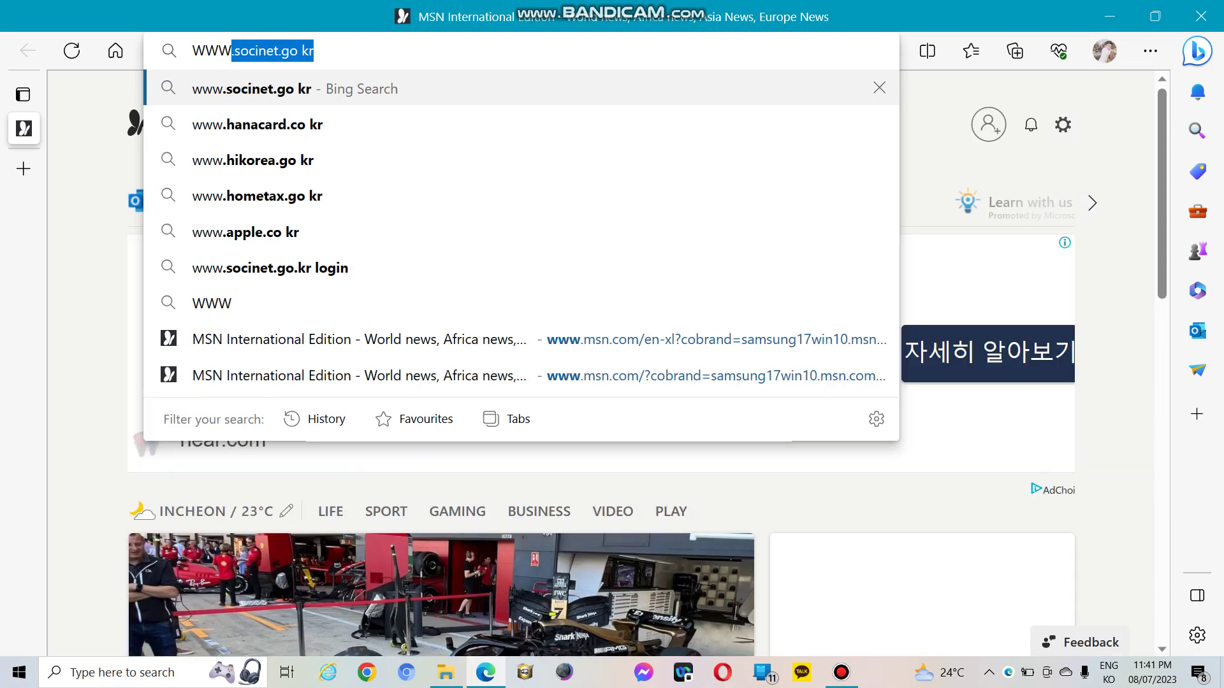
key("Return")
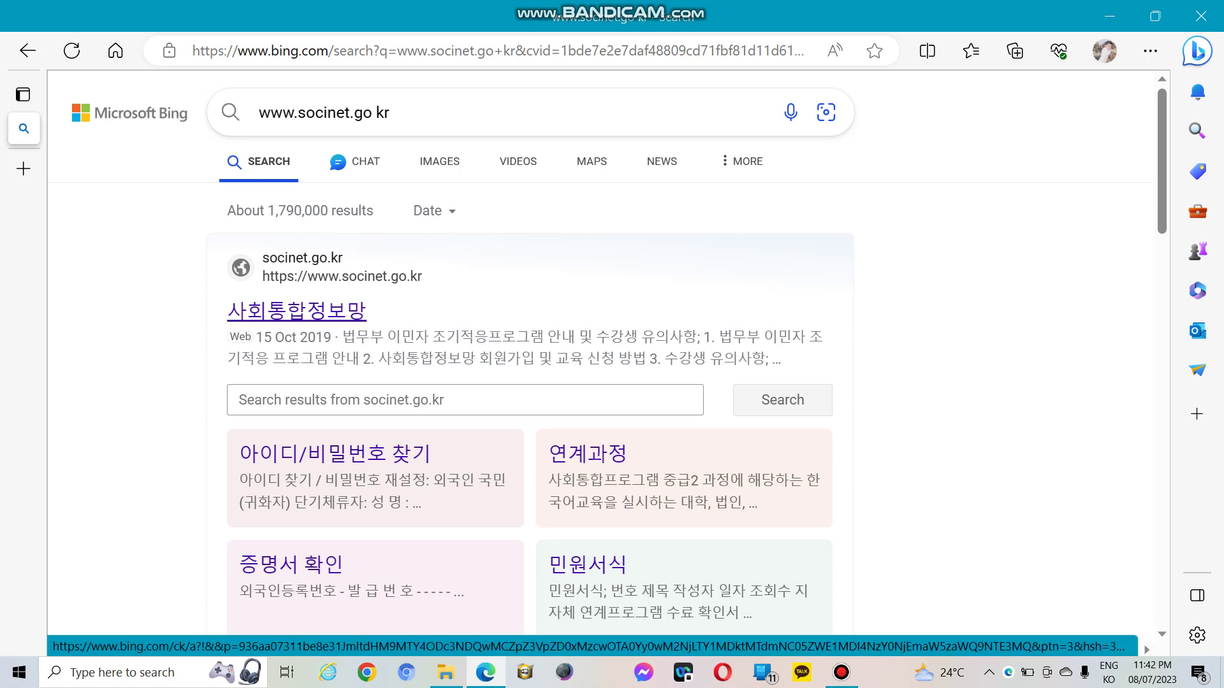
left_click(297, 311)
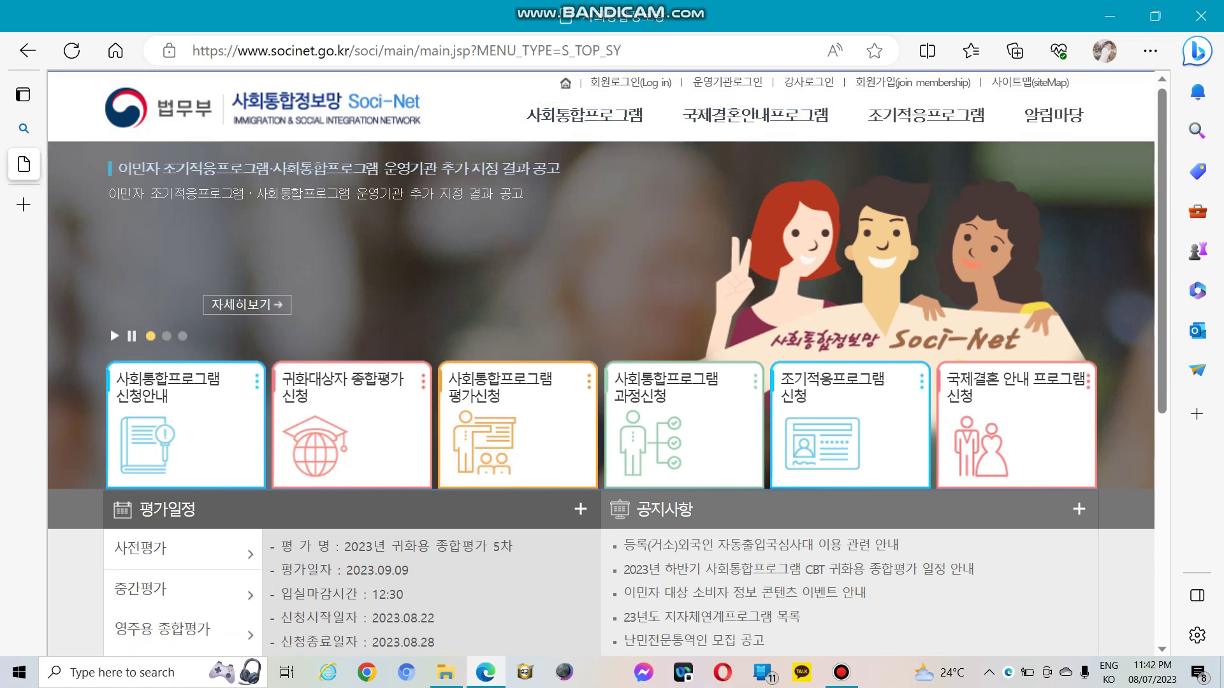
Go from the Soci-Net main page to the 회원가입 membership sign-up page.
mouse_move(1053, 115)
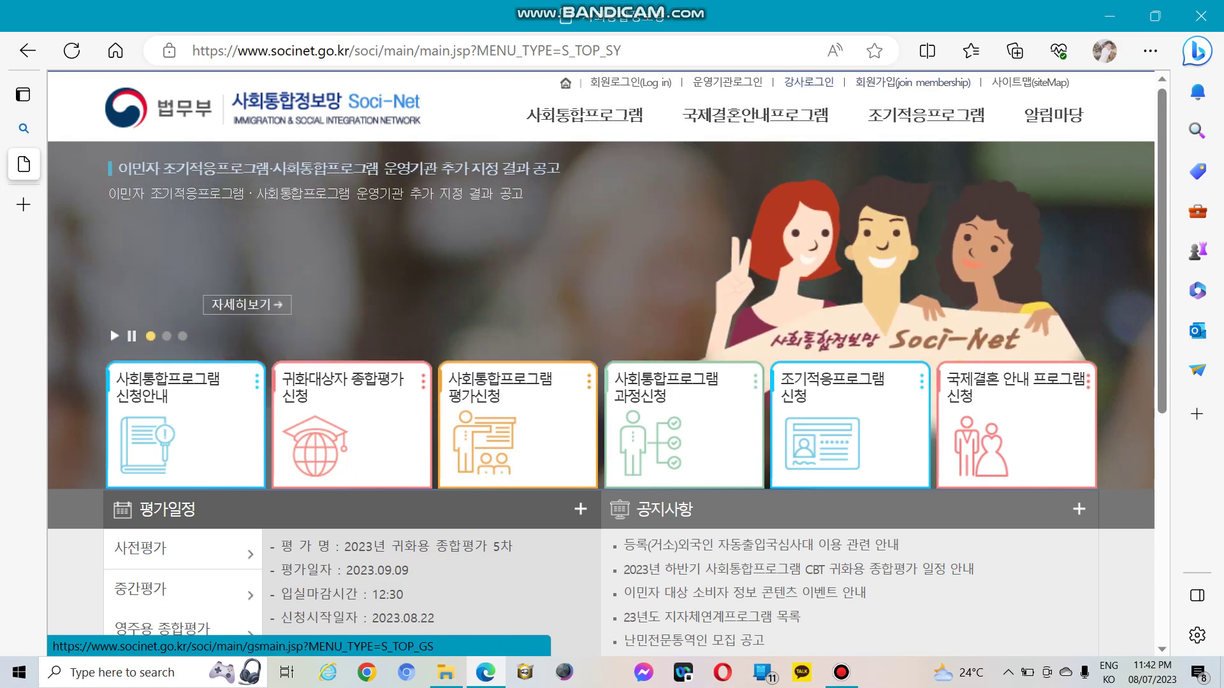
mouse_move(585, 115)
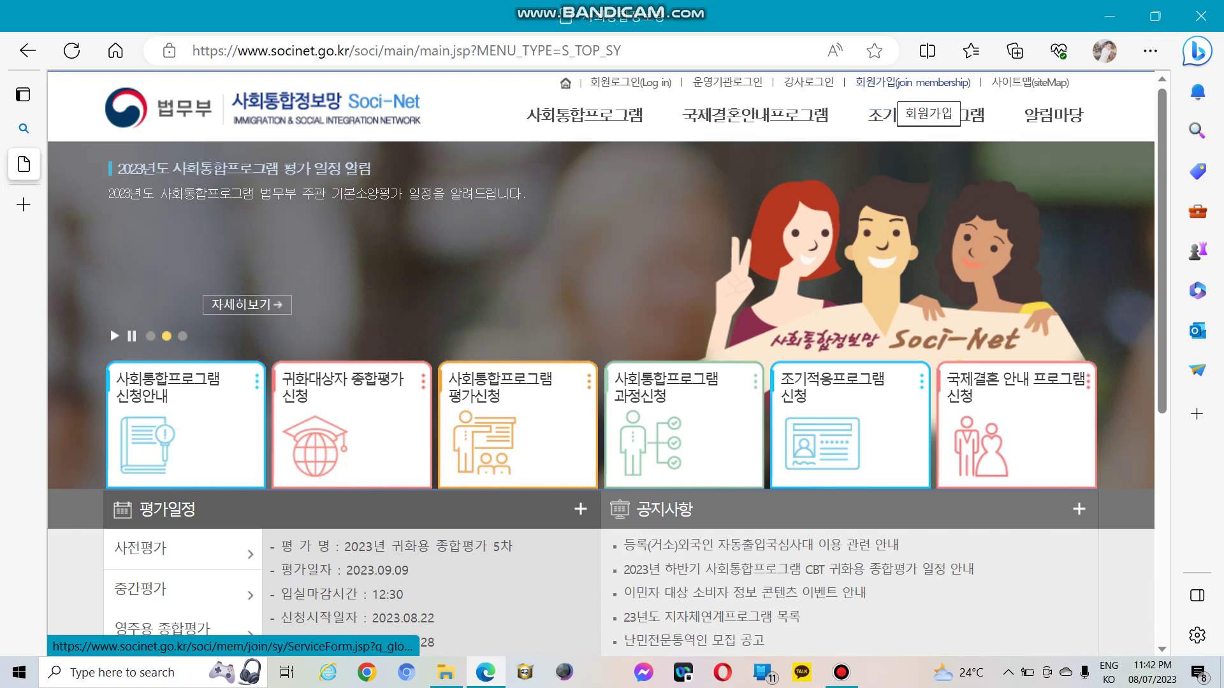
left_click(931, 83)
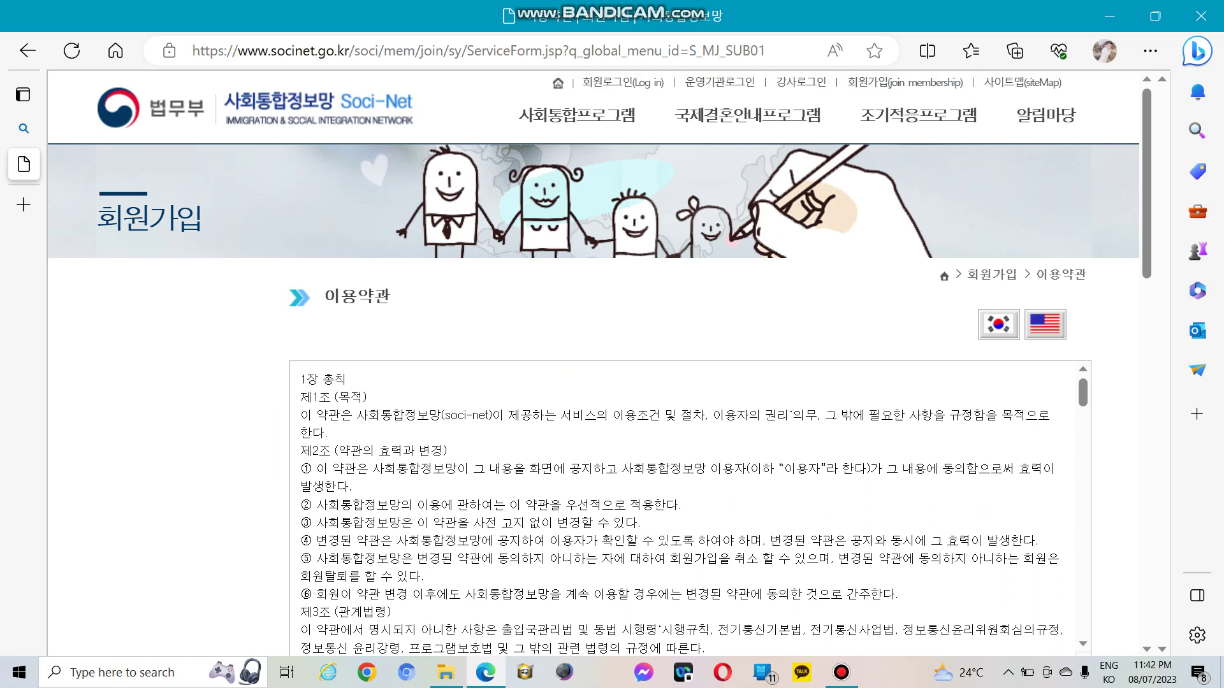
Switch the terms of use to English and read through them.
scroll(593, 363, "down", 2)
scroll(593, 363, "up", 2)
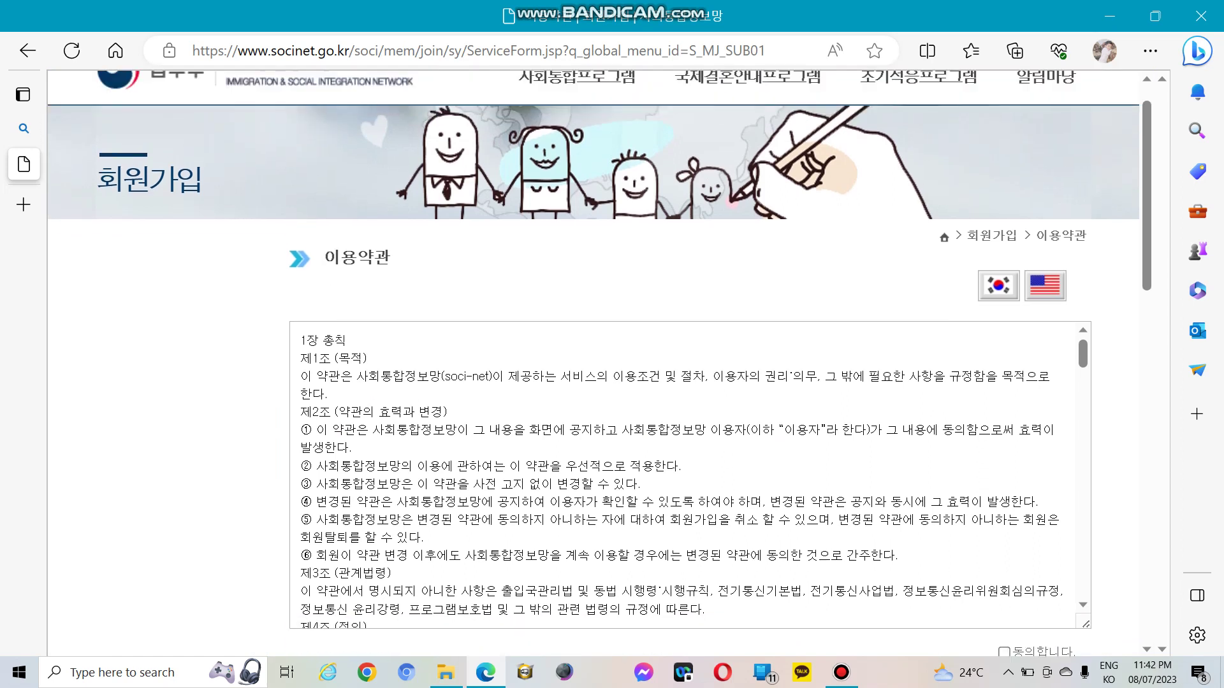
scroll(680, 507, "down", 2)
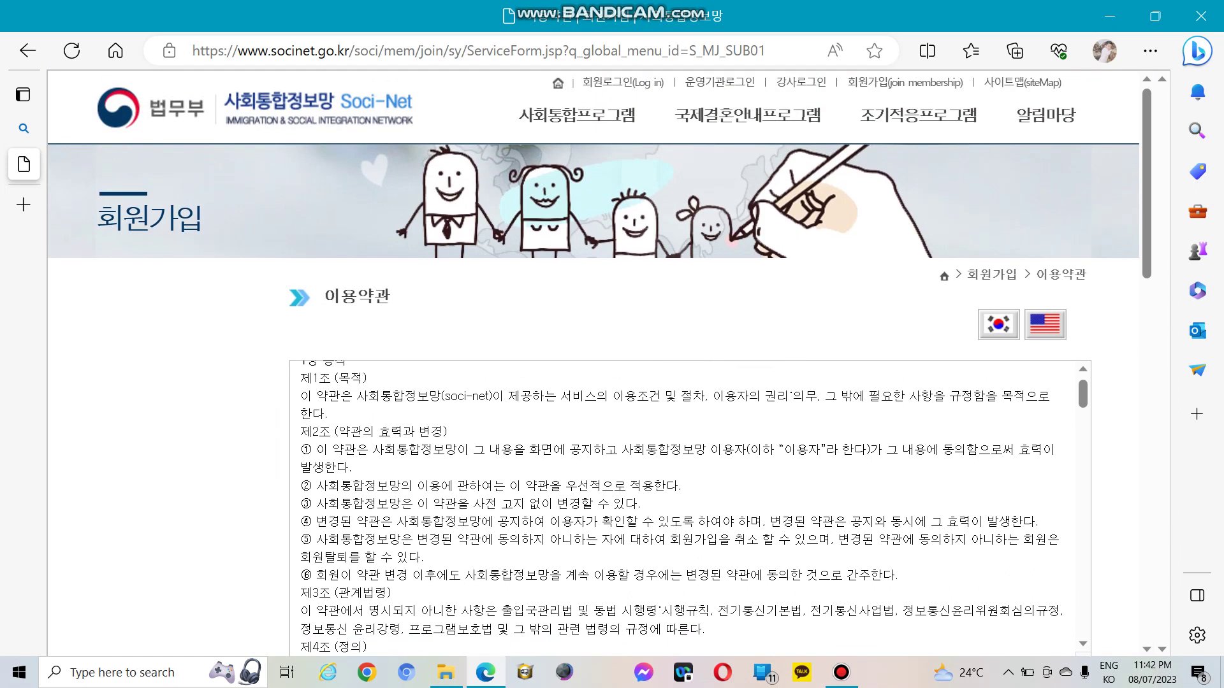
scroll(679, 507, "up", 2)
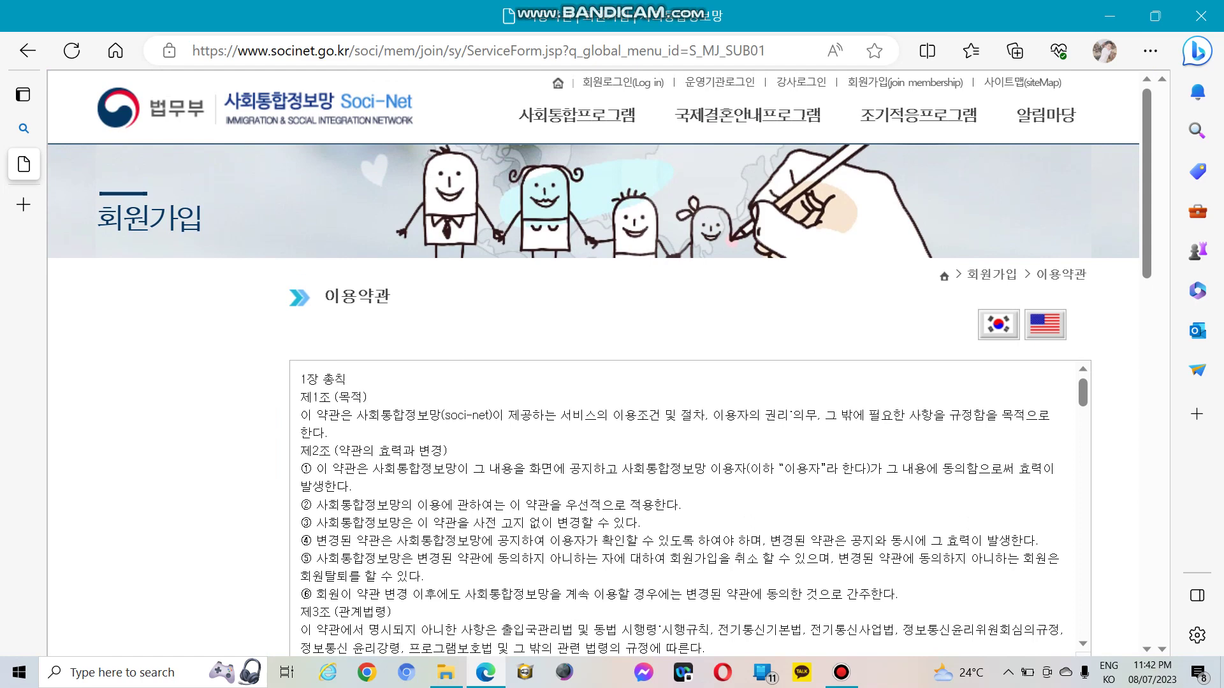
left_click(1045, 324)
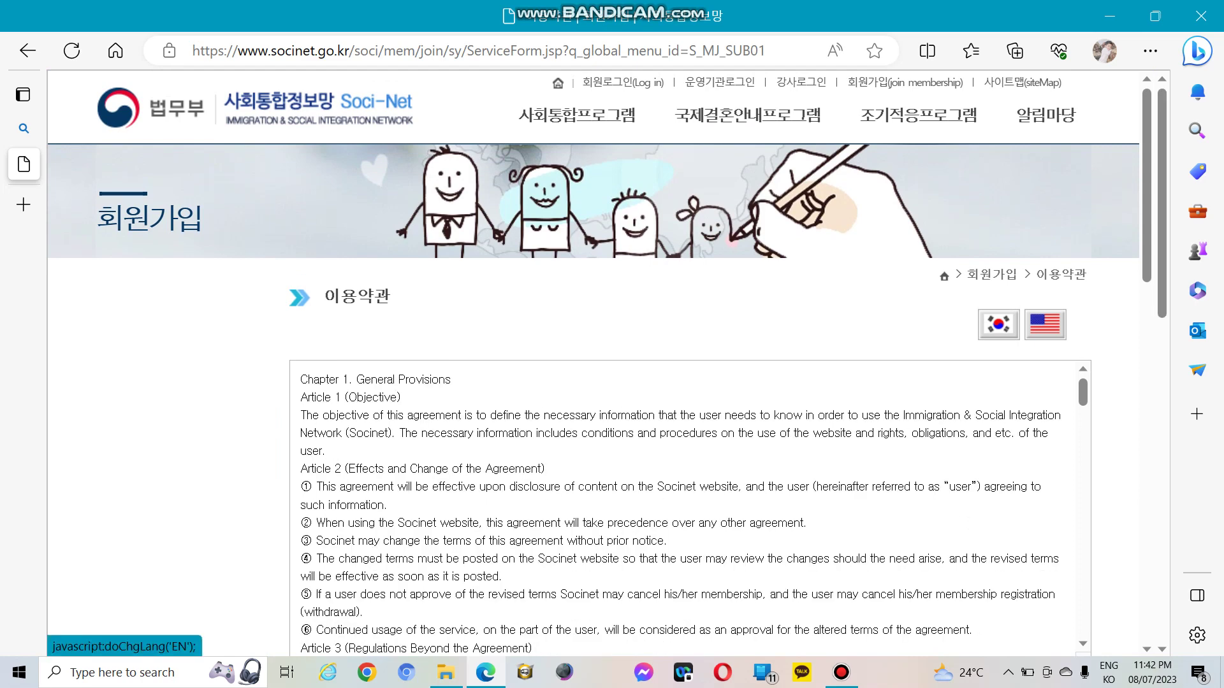
scroll(1045, 325, "down", 2)
scroll(688, 426, "down", 1)
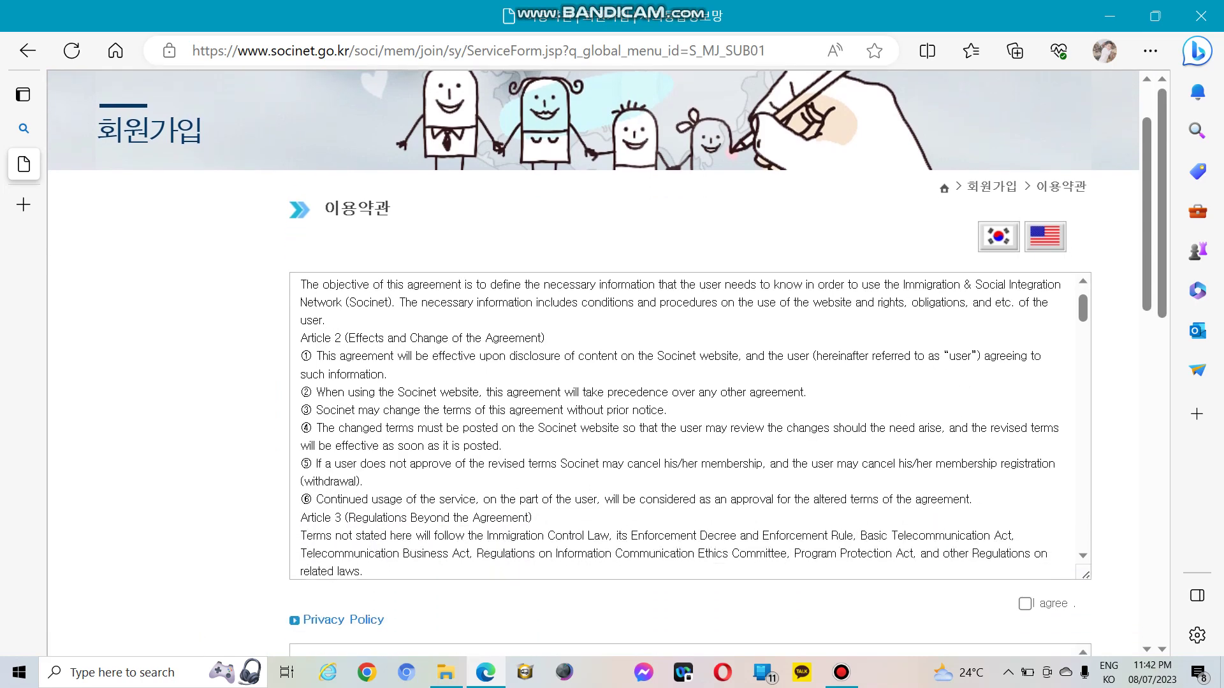
scroll(395, 408, "up", 1)
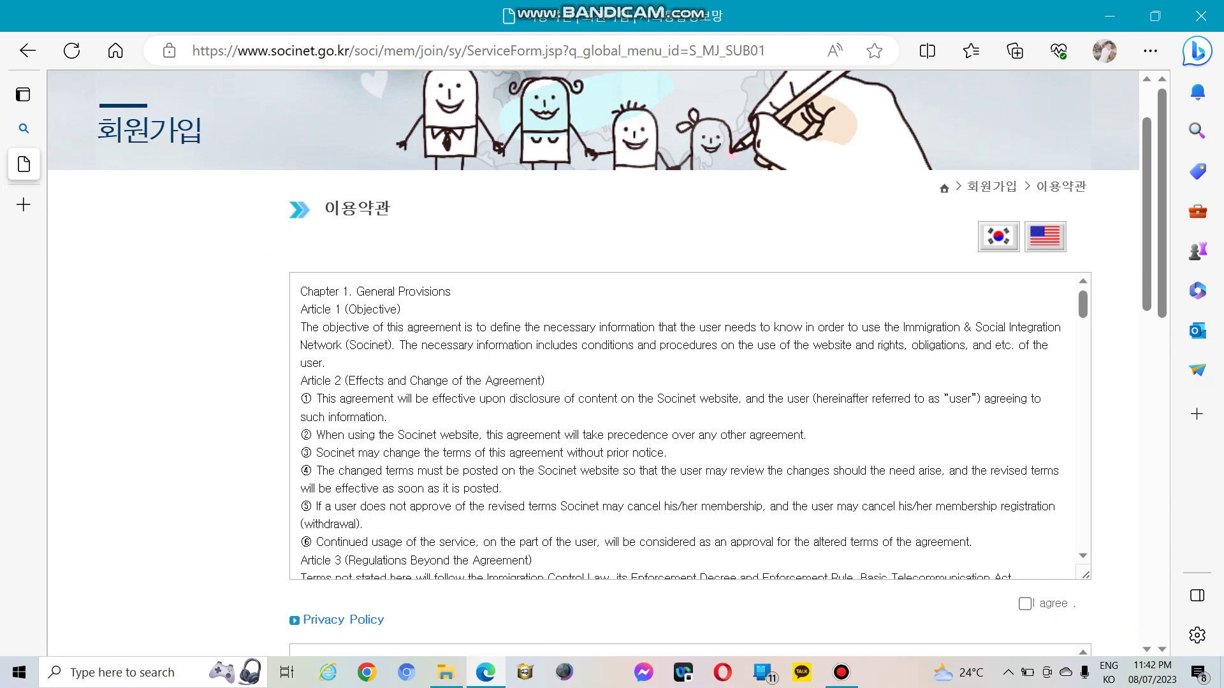
Agree to the terms of use, Privacy Policy, personal information and unique identification consents, then join.
scroll(1025, 340, "down", 4)
left_click(1025, 339)
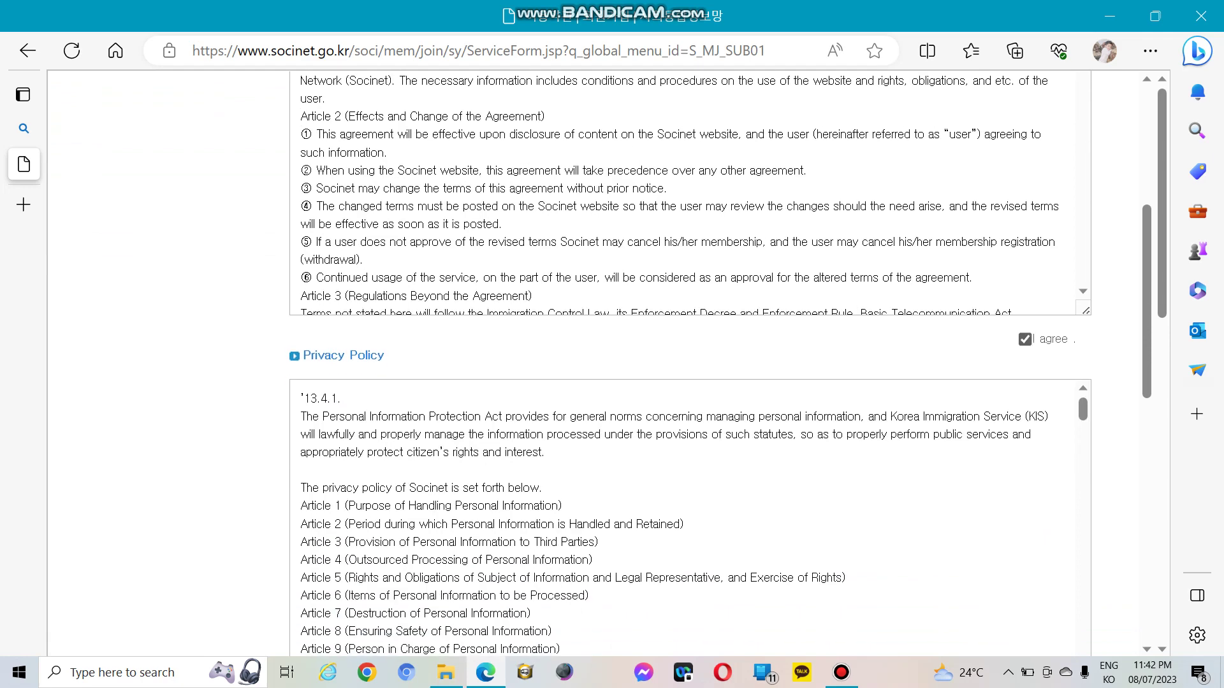
scroll(691, 510, "down", 4)
left_click(1025, 535)
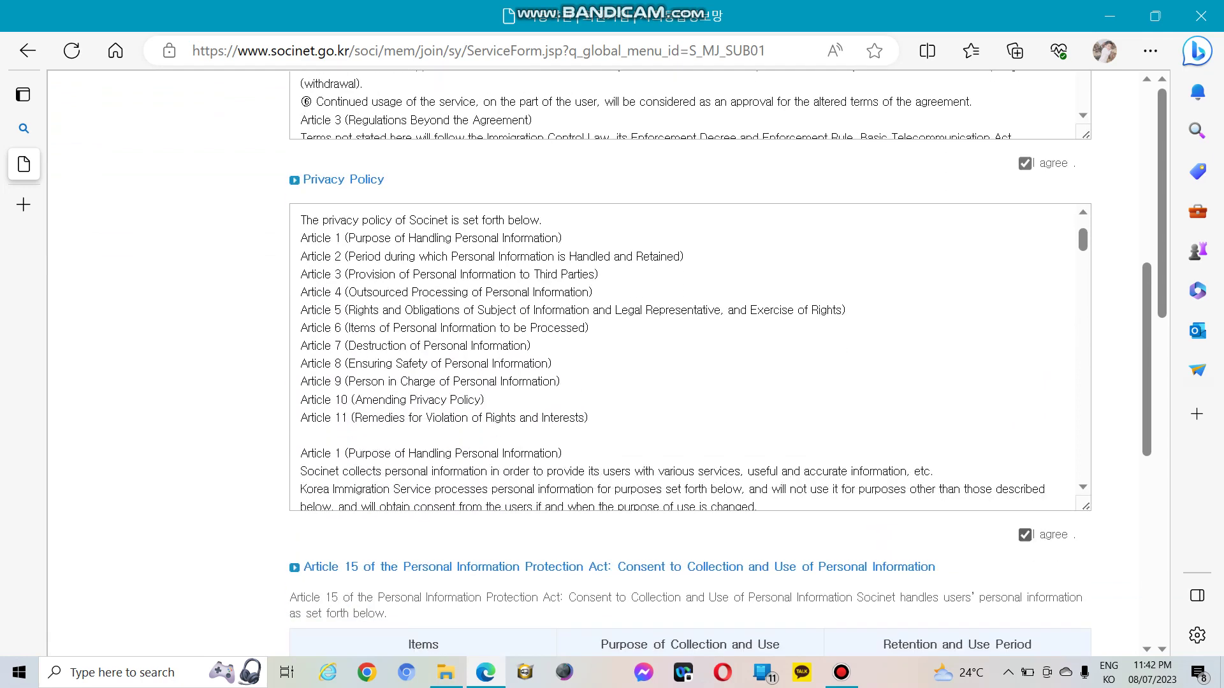
scroll(1025, 535, "down", 4)
left_click(1029, 577)
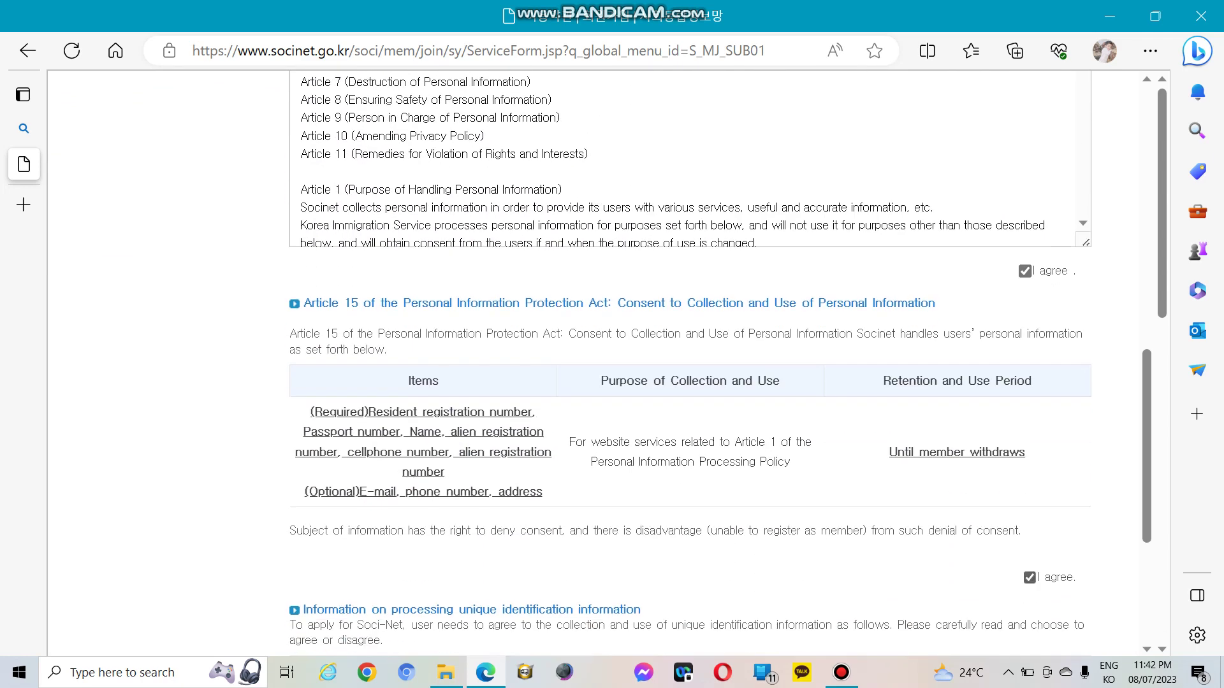
scroll(1029, 578, "down", 4)
left_click(1030, 500)
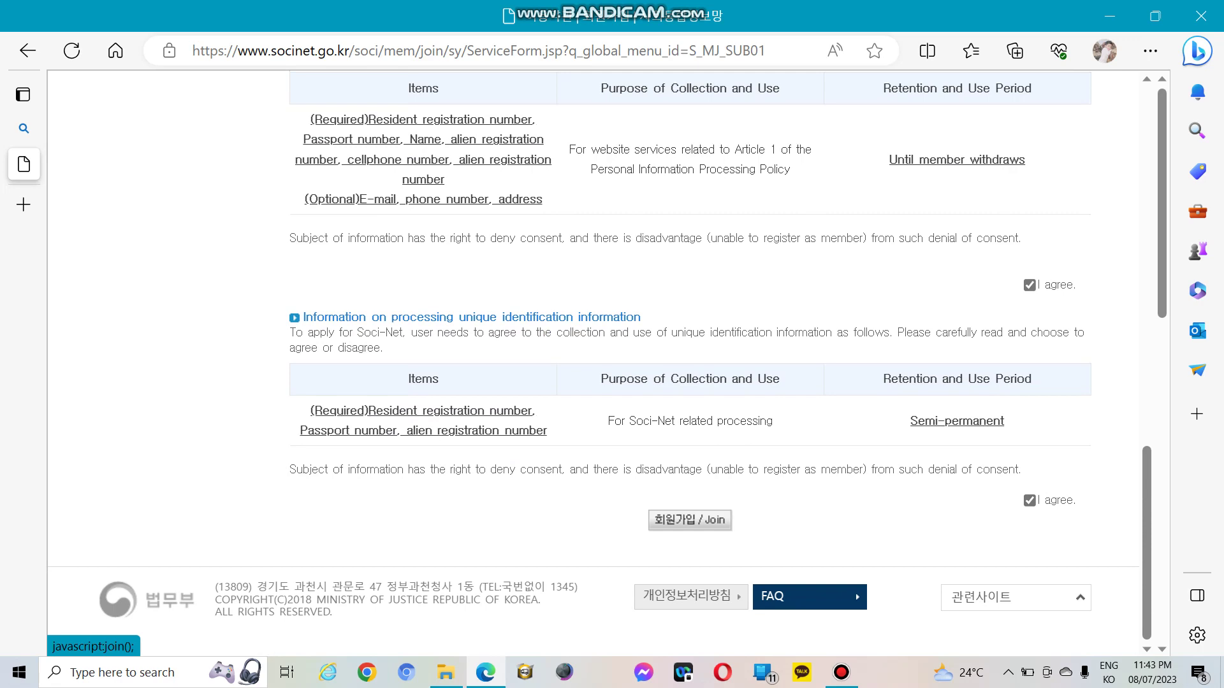
left_click(690, 520)
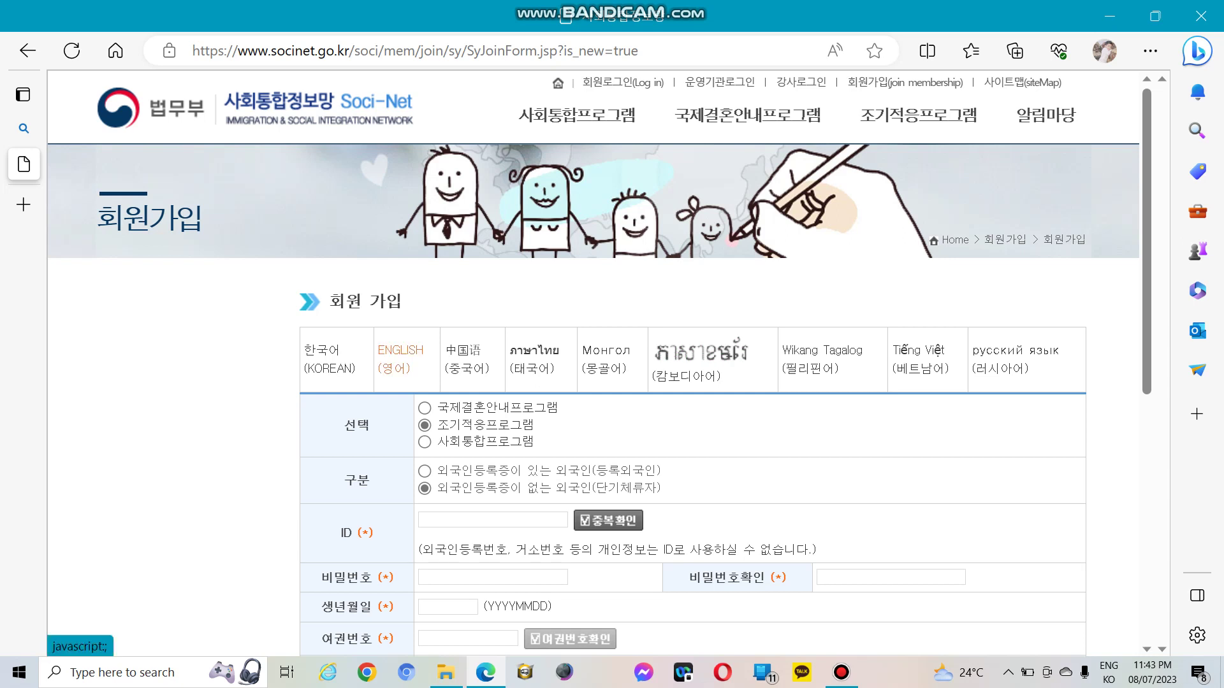
Show the join form in English, choosing Korea Immigration & Integration Program and Registered foreigner.
left_click(400, 357)
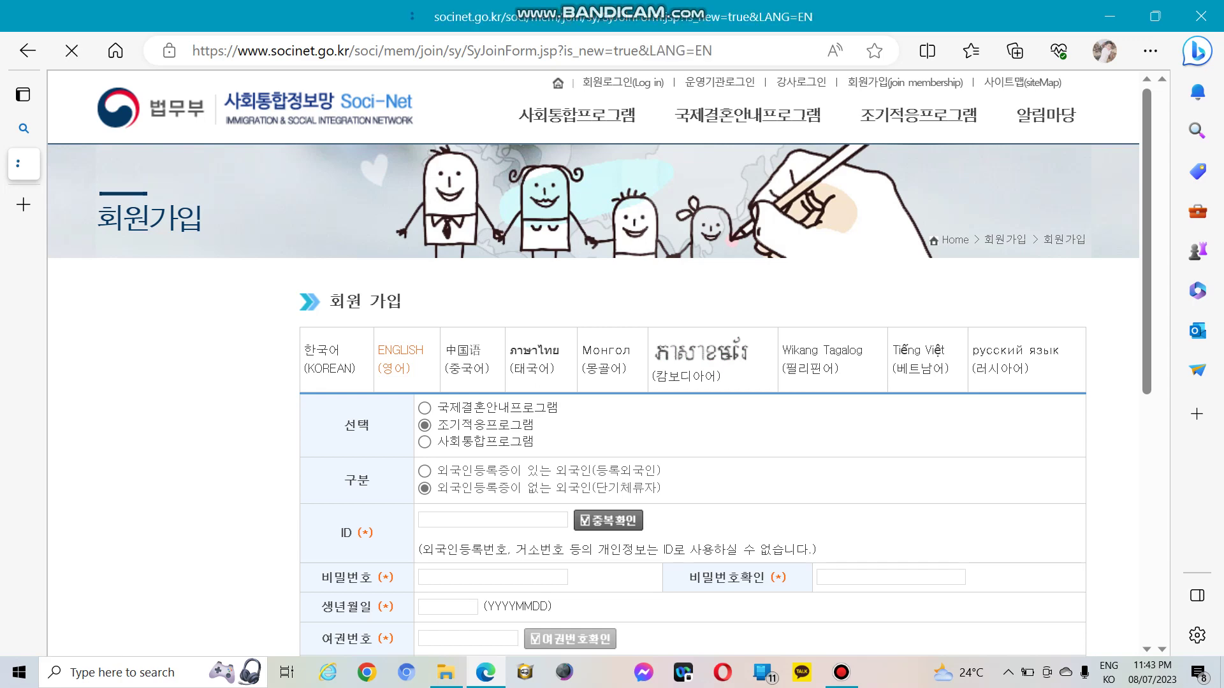
scroll(693, 383, "down", 4)
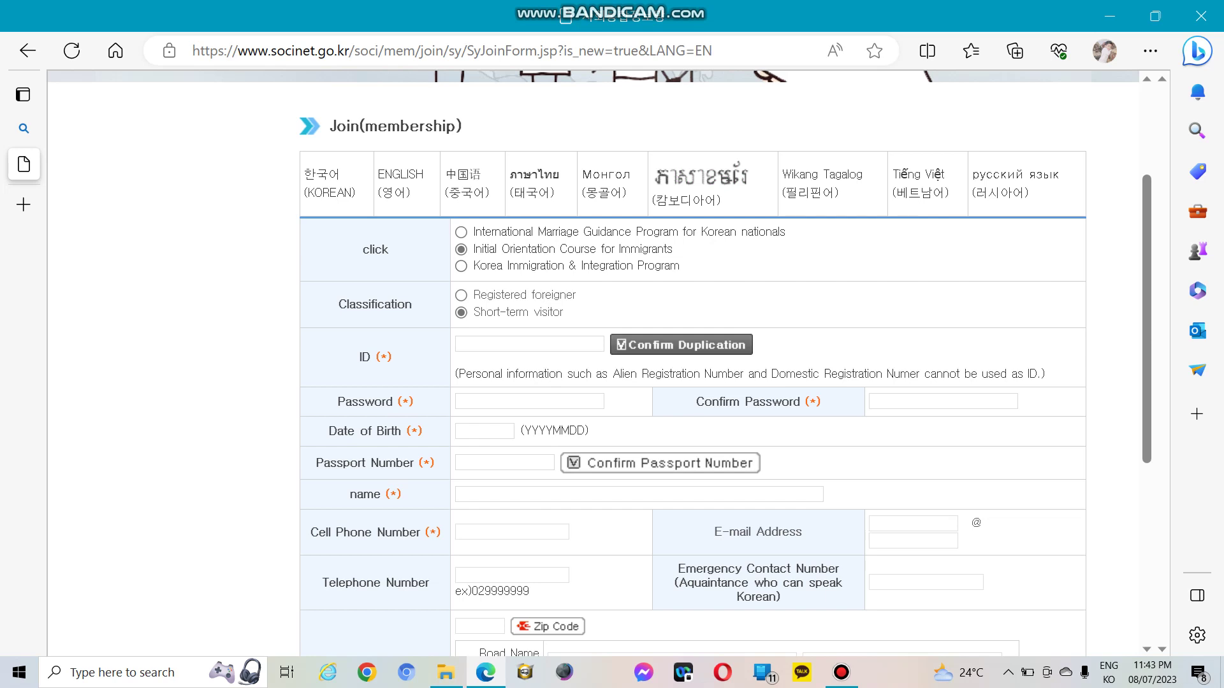
left_click(461, 266)
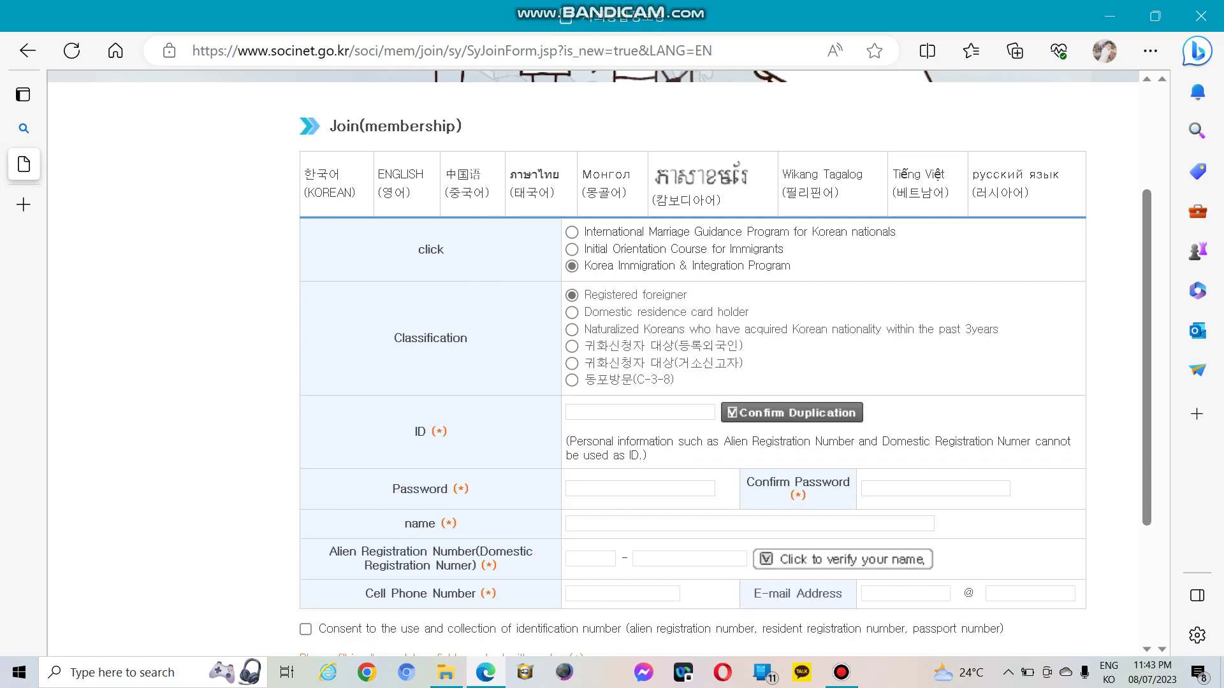
scroll(693, 363, "down", 1)
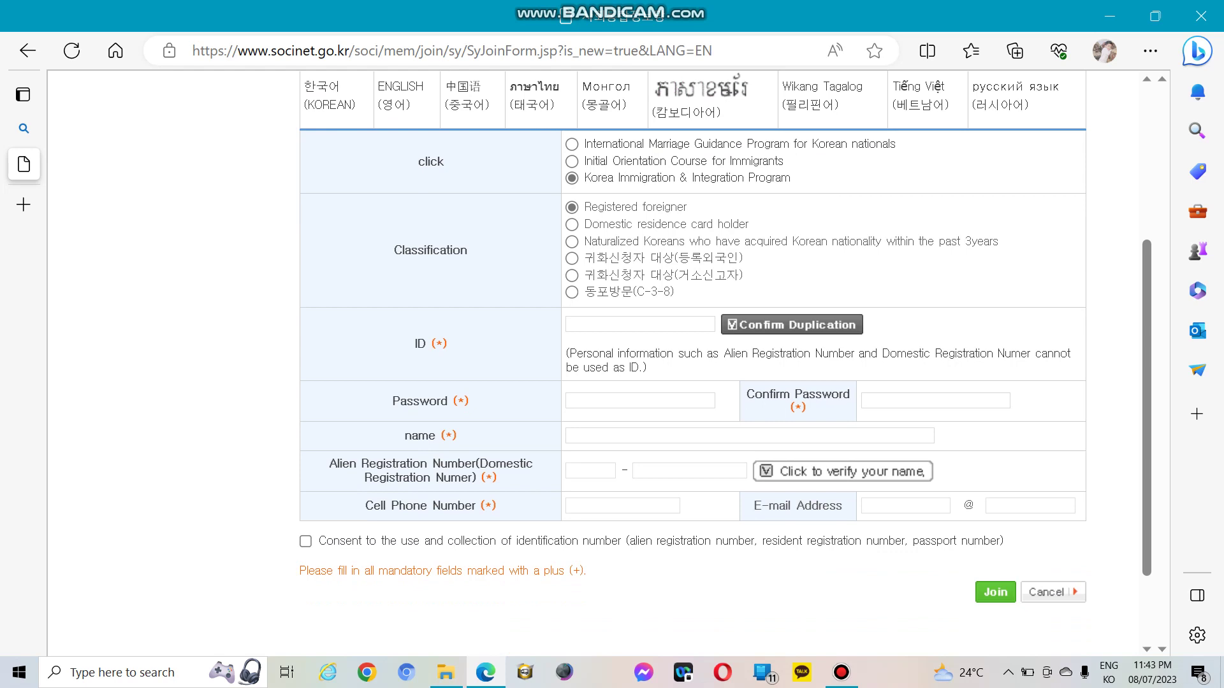
left_click(572, 224)
left_click(572, 208)
Enter the chosen membership user ID and run Confirm Duplication on it.
left_click(640, 323)
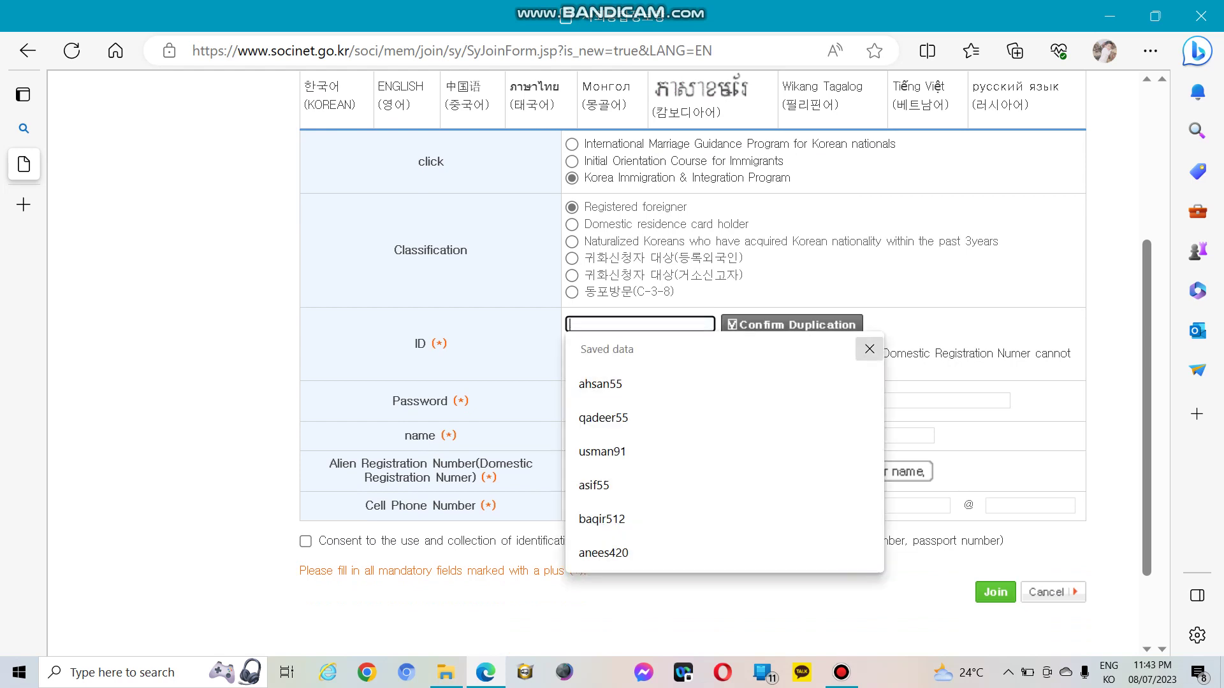
key("Escape")
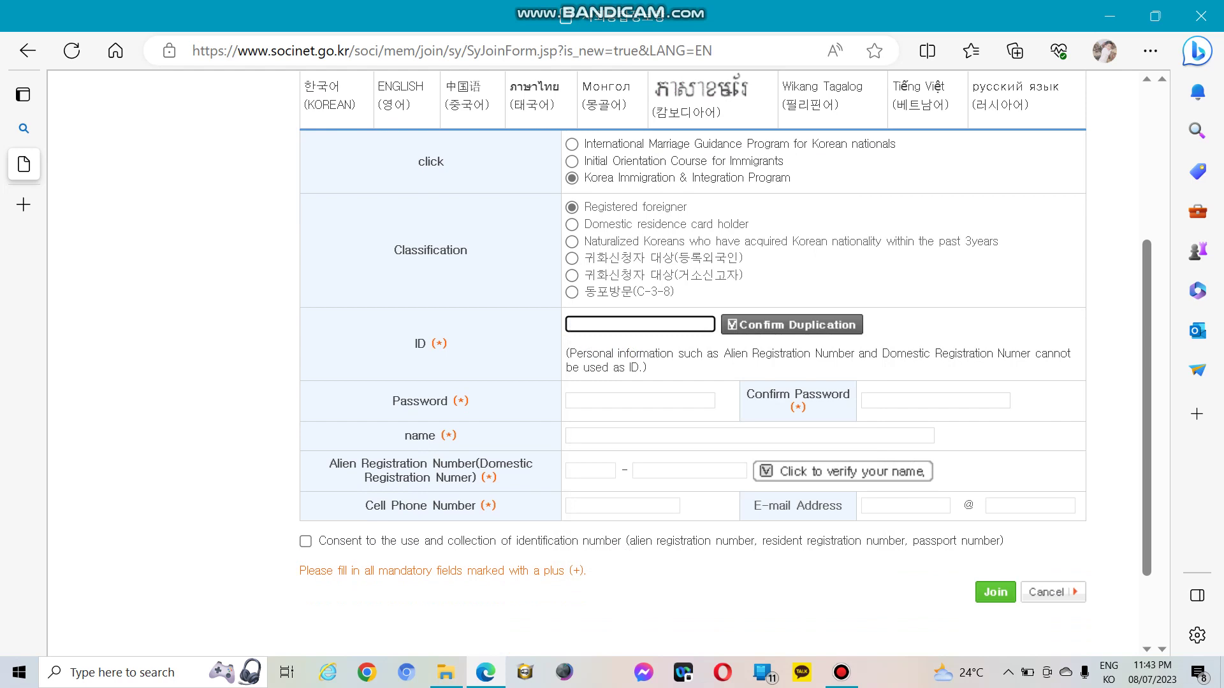
type("wak")
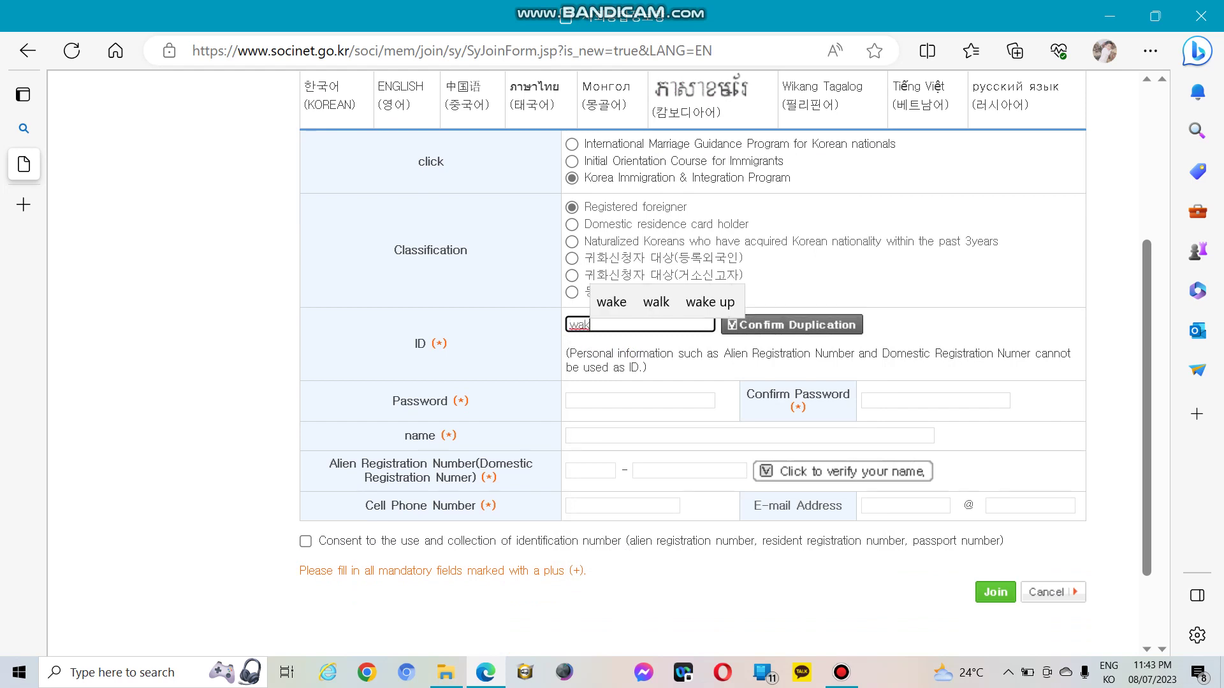
key("BackSpace")
type("l")
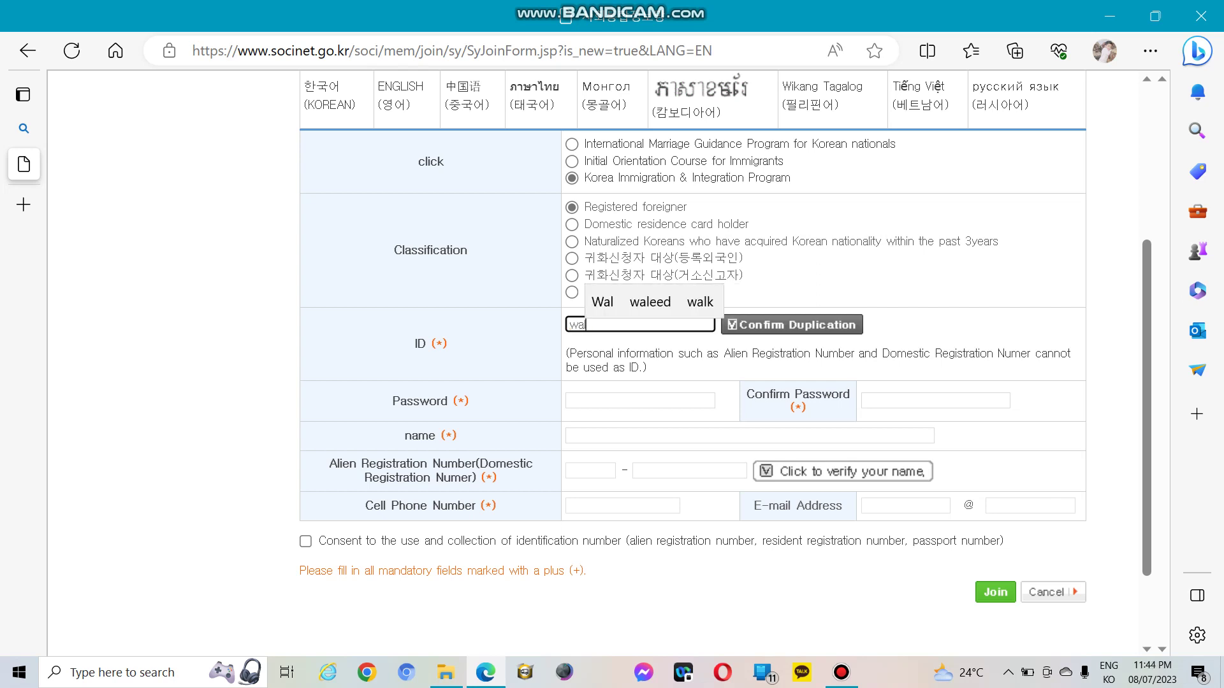
type("eed55")
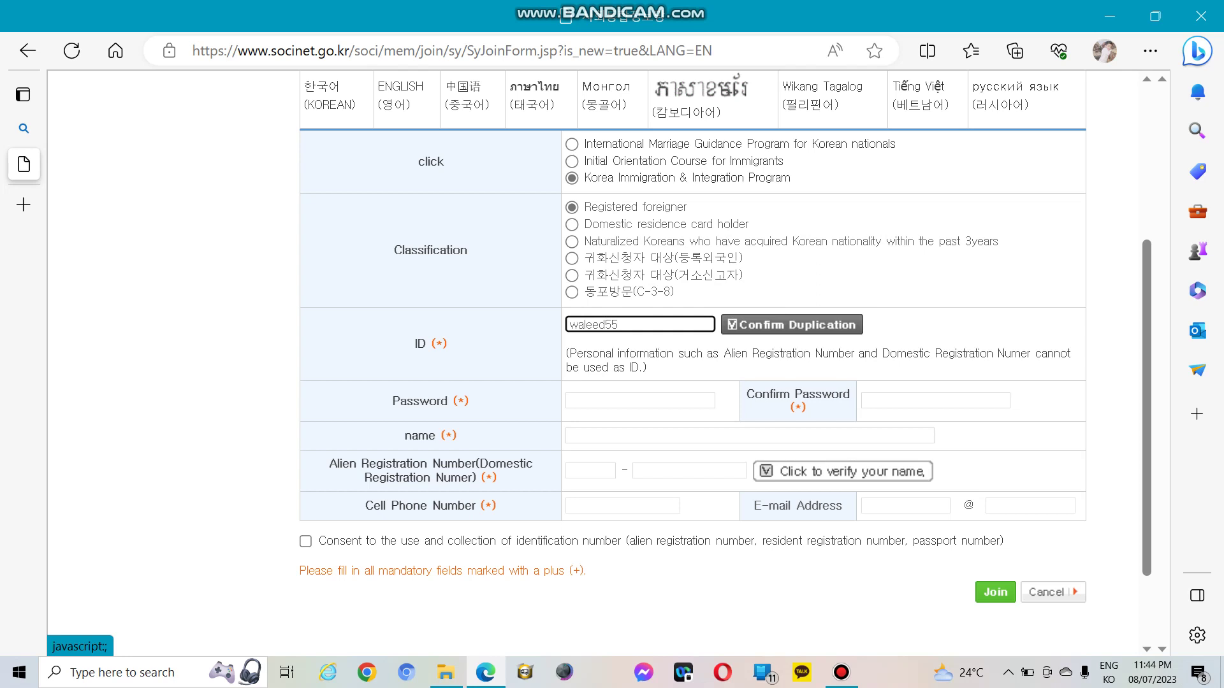
key("Tab")
key("Return")
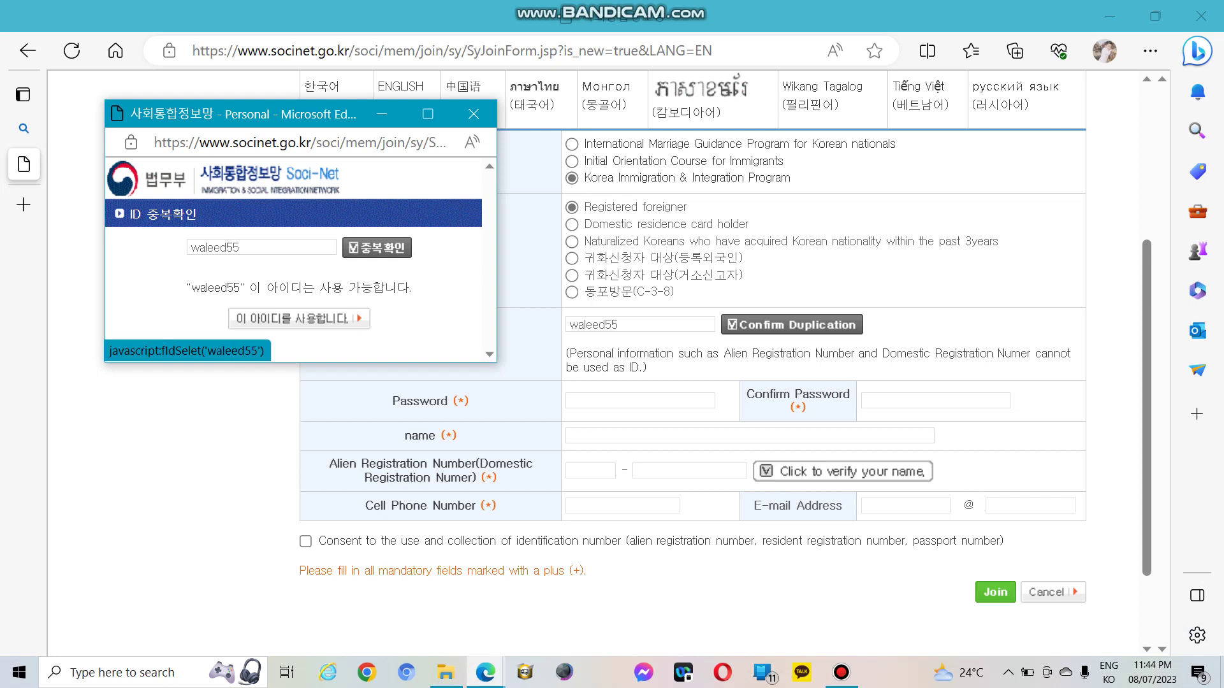
Accept the available ID with '이 아이디를 사용합니다.' and move to the Password field.
left_click(299, 318)
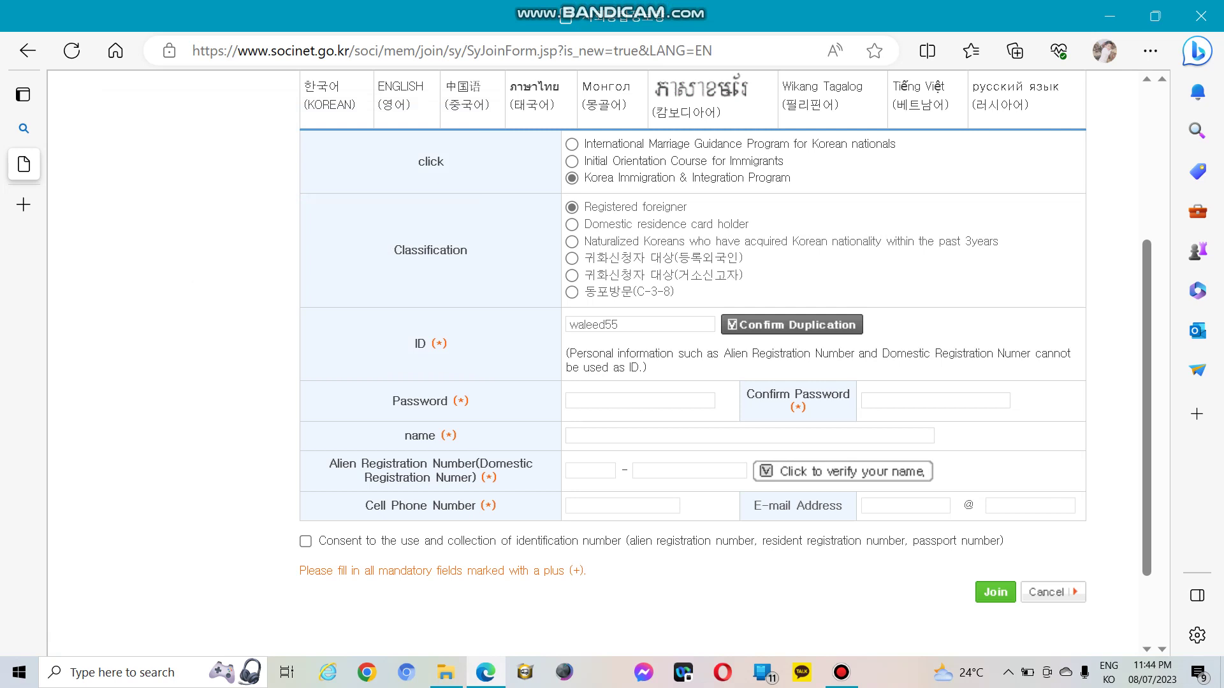
left_click(640, 401)
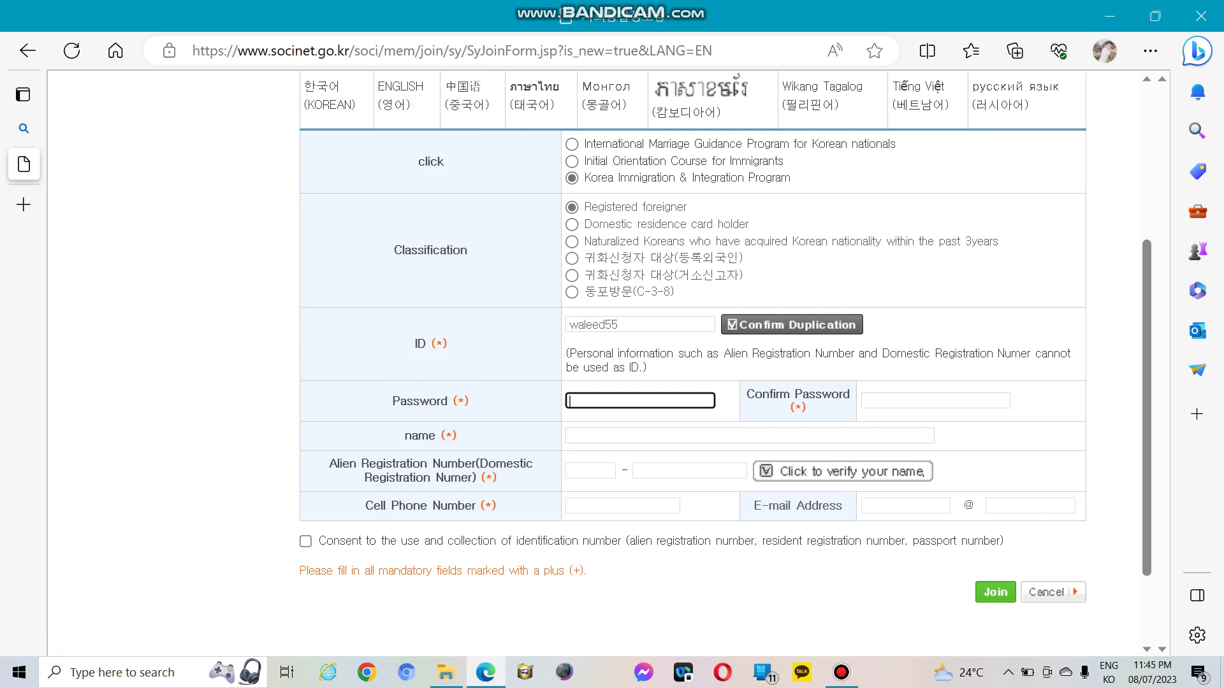
Type the account password and enter it again in Confirm Password.
left_click(892, 401)
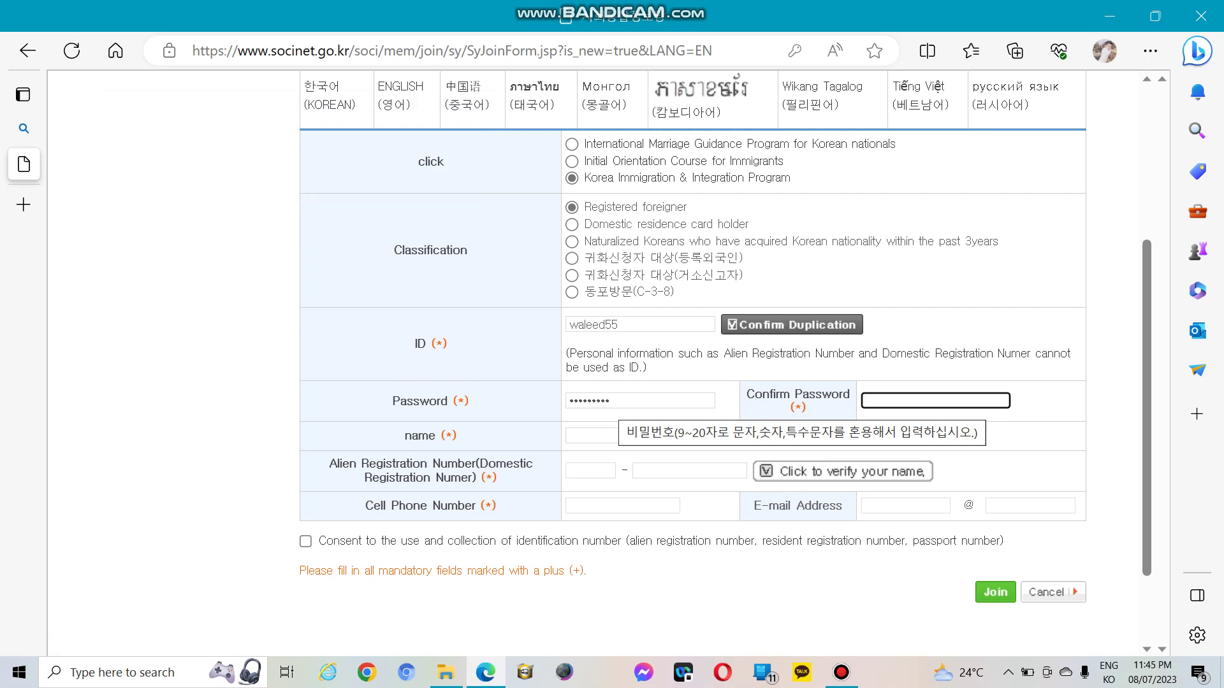
type("***")
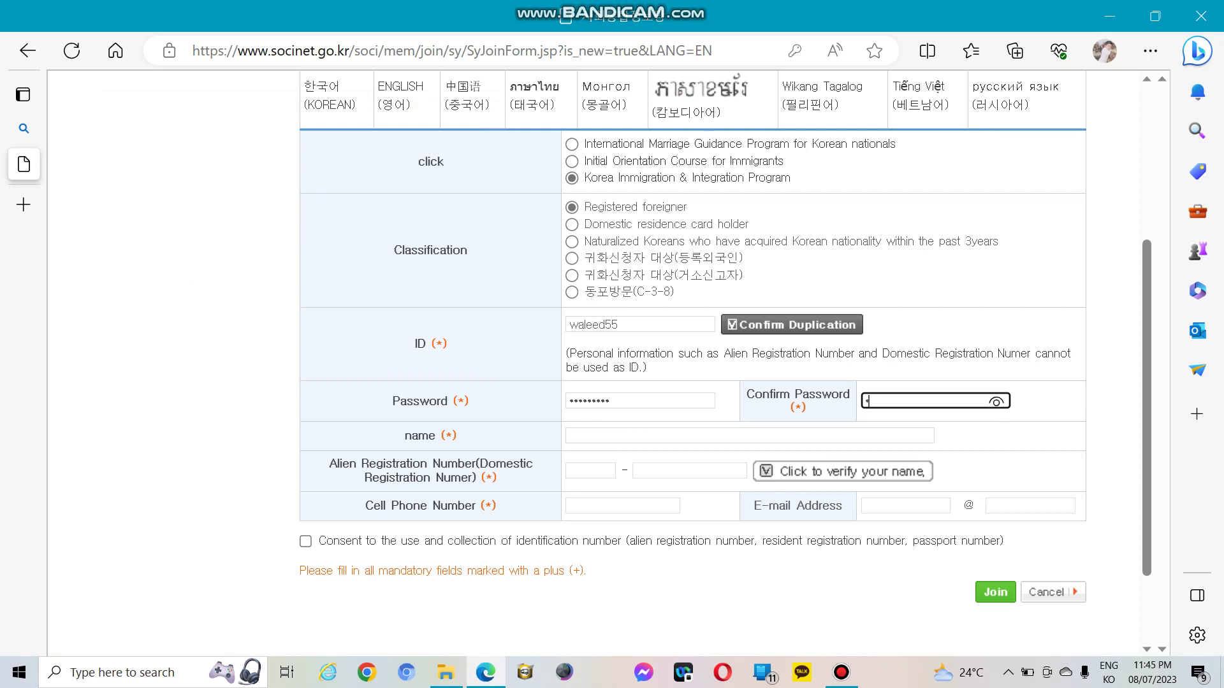
type("******")
Enter the applicant's full name in the name field, dismissing autofill suggestions.
key("Tab")
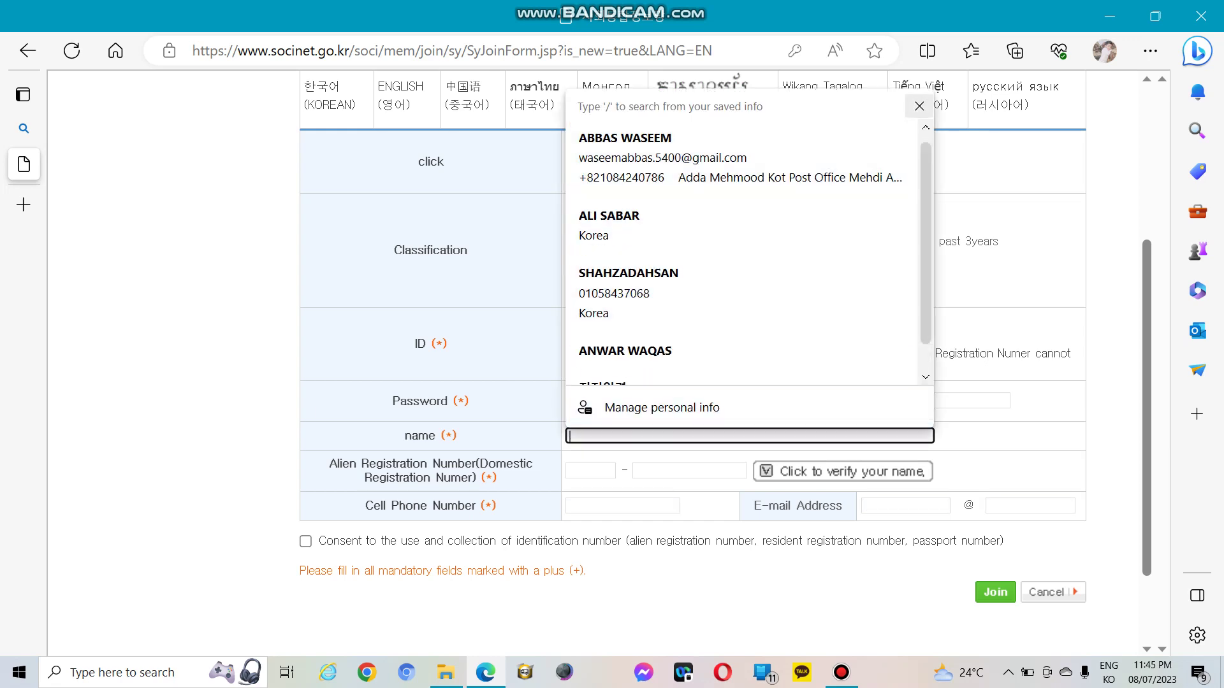
key("Escape")
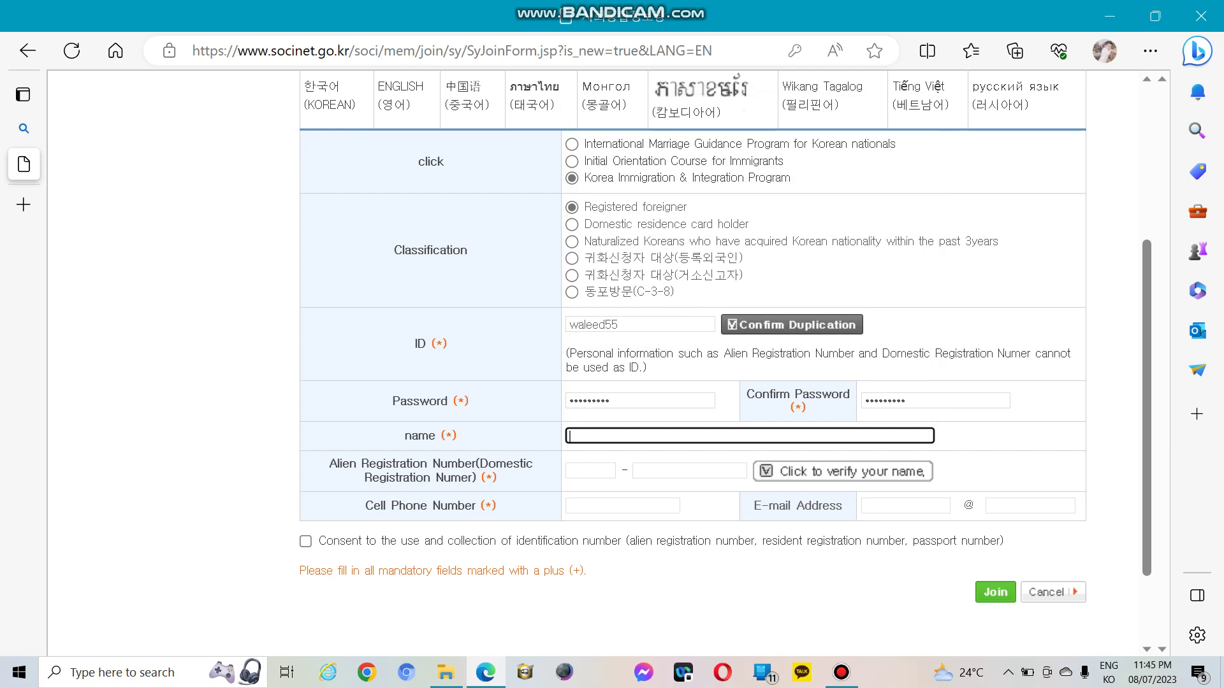
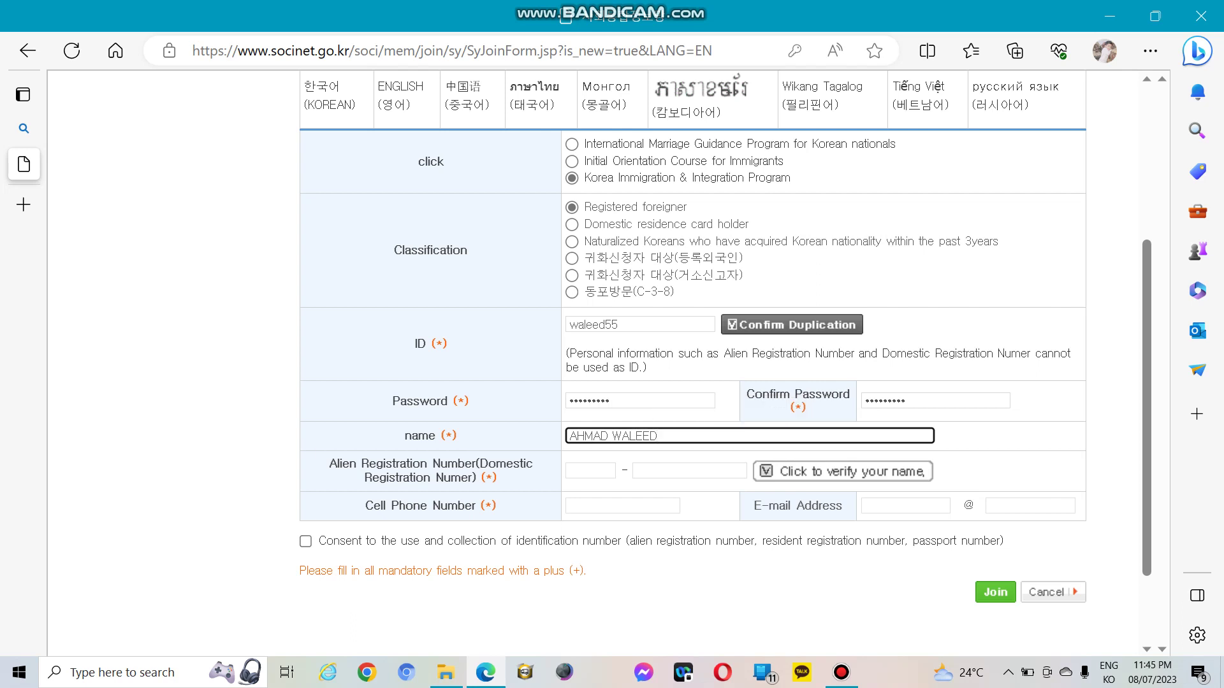
Enter the applicant's alien registration number and confirm the successful name verification.
left_click(591, 470)
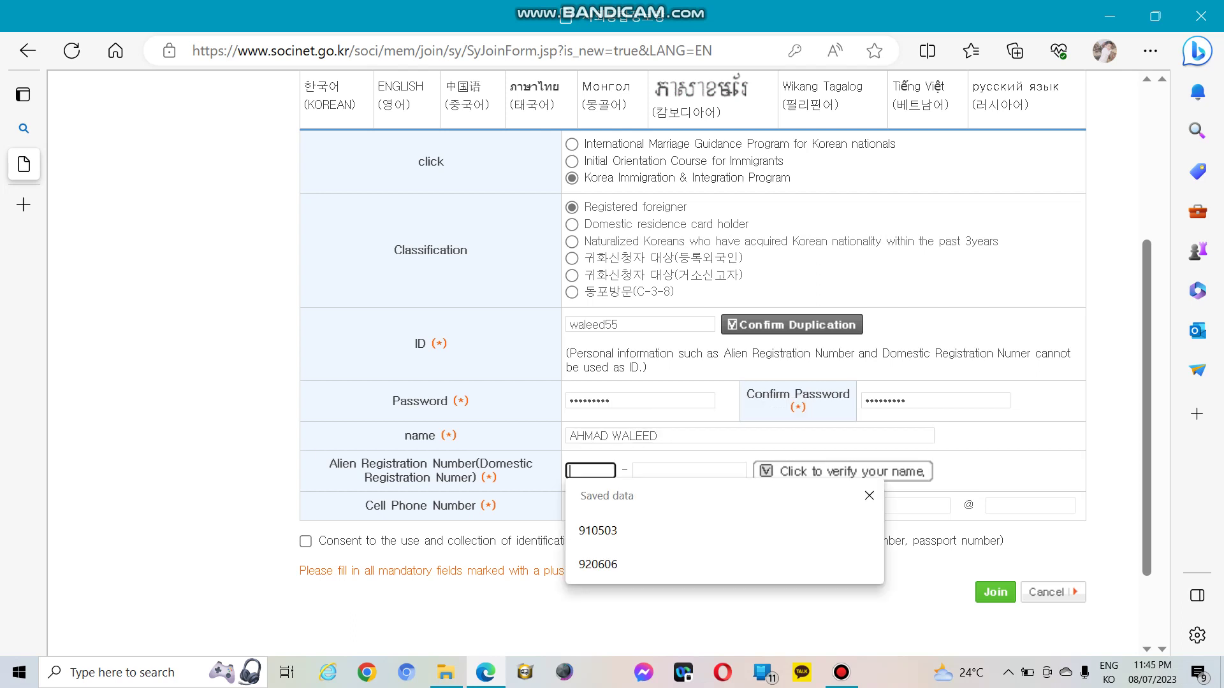
key("Escape")
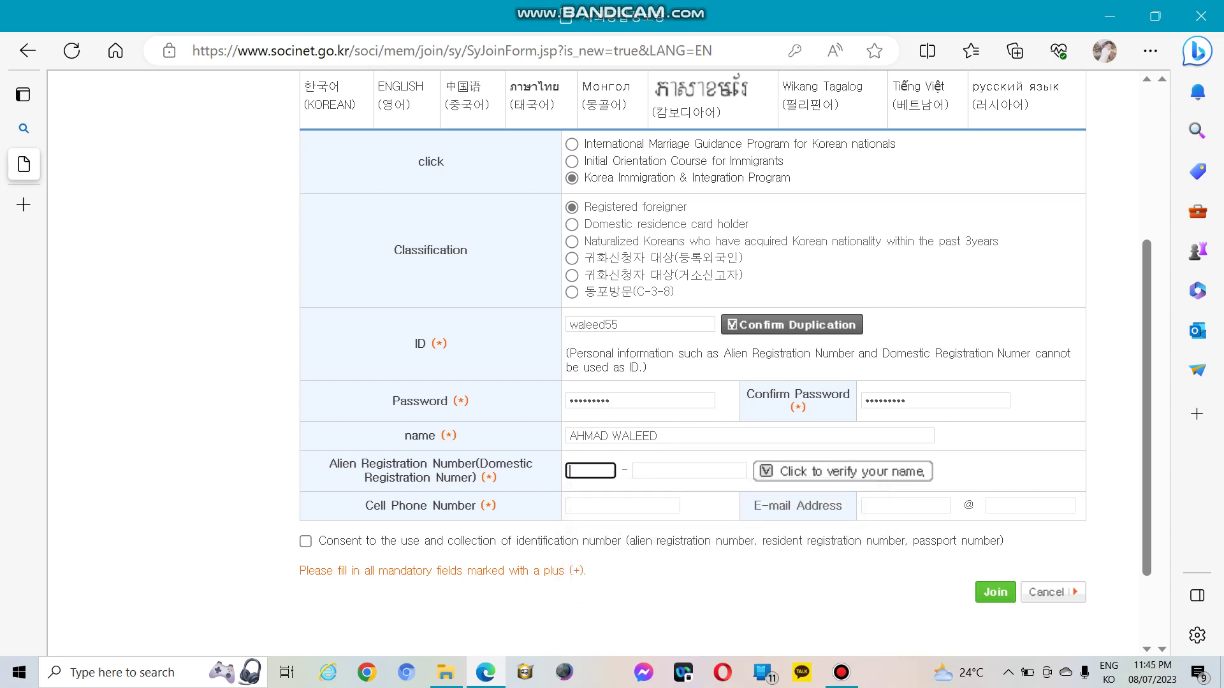
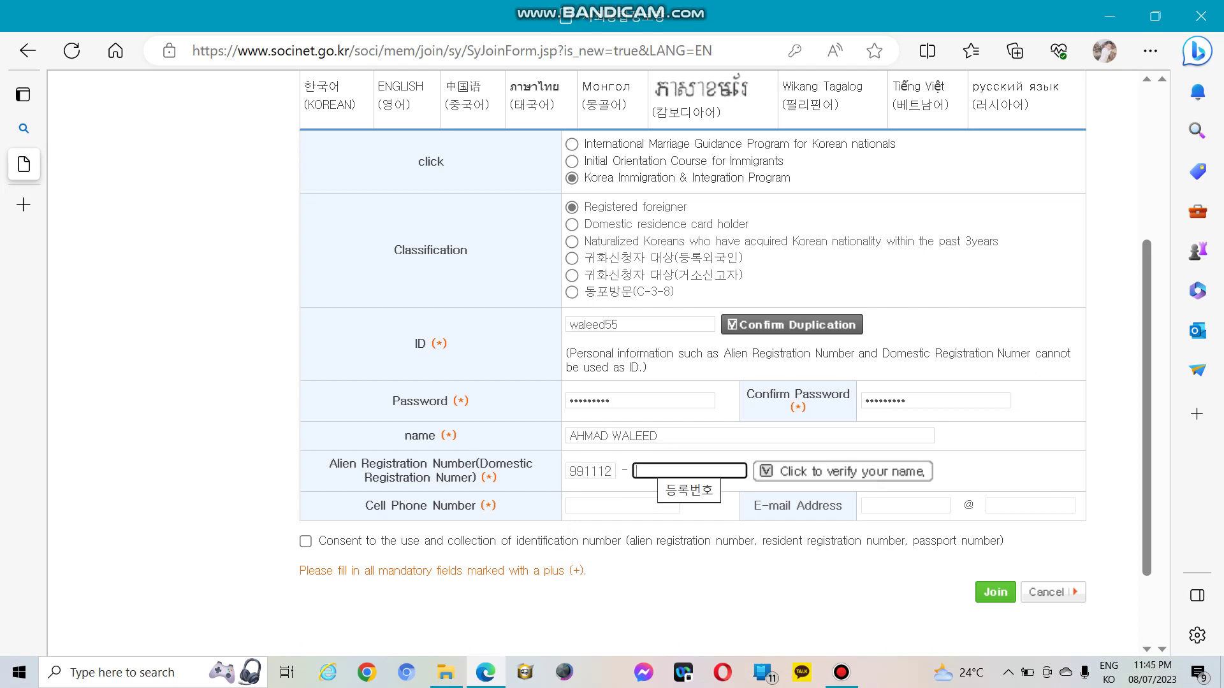
type("••••••")
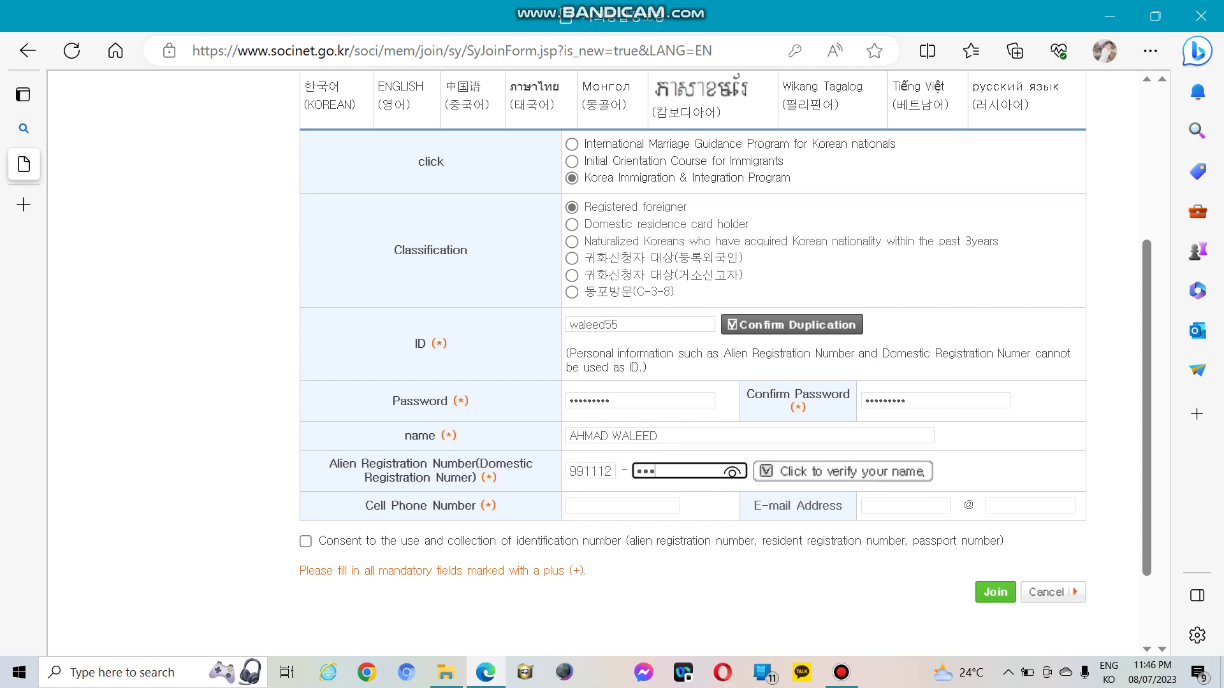
type("•")
left_click(843, 471)
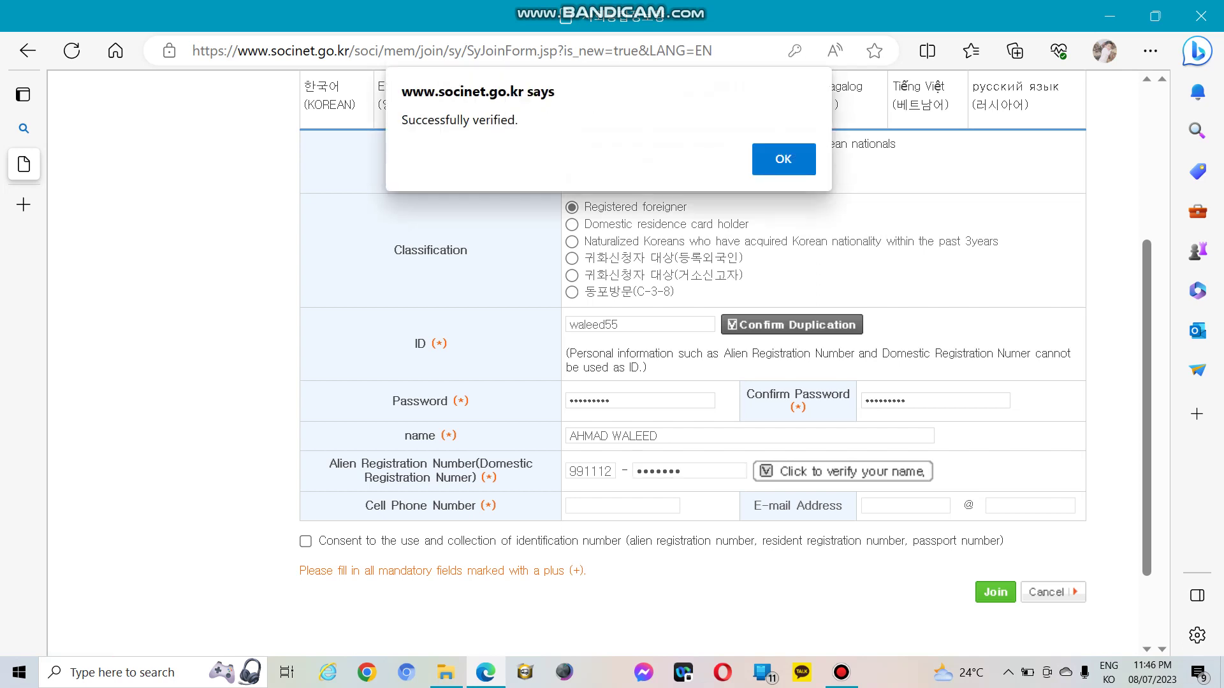
left_click(784, 158)
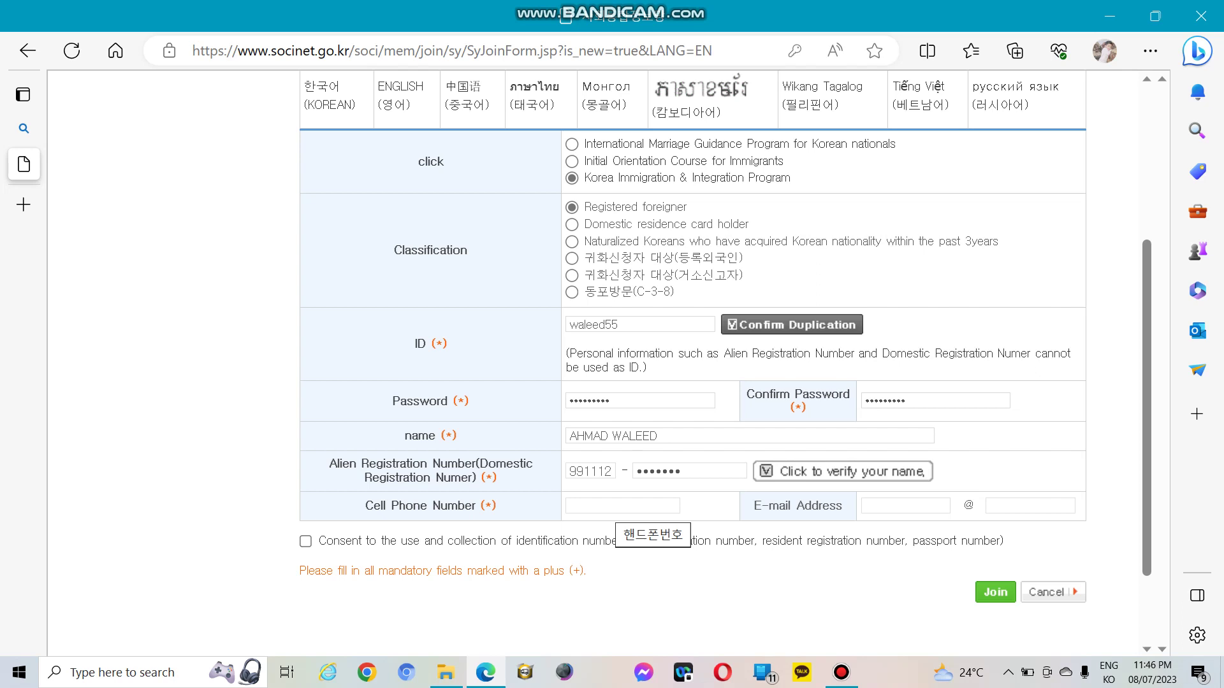
Enter the cell phone number in the join form.
left_click(622, 505)
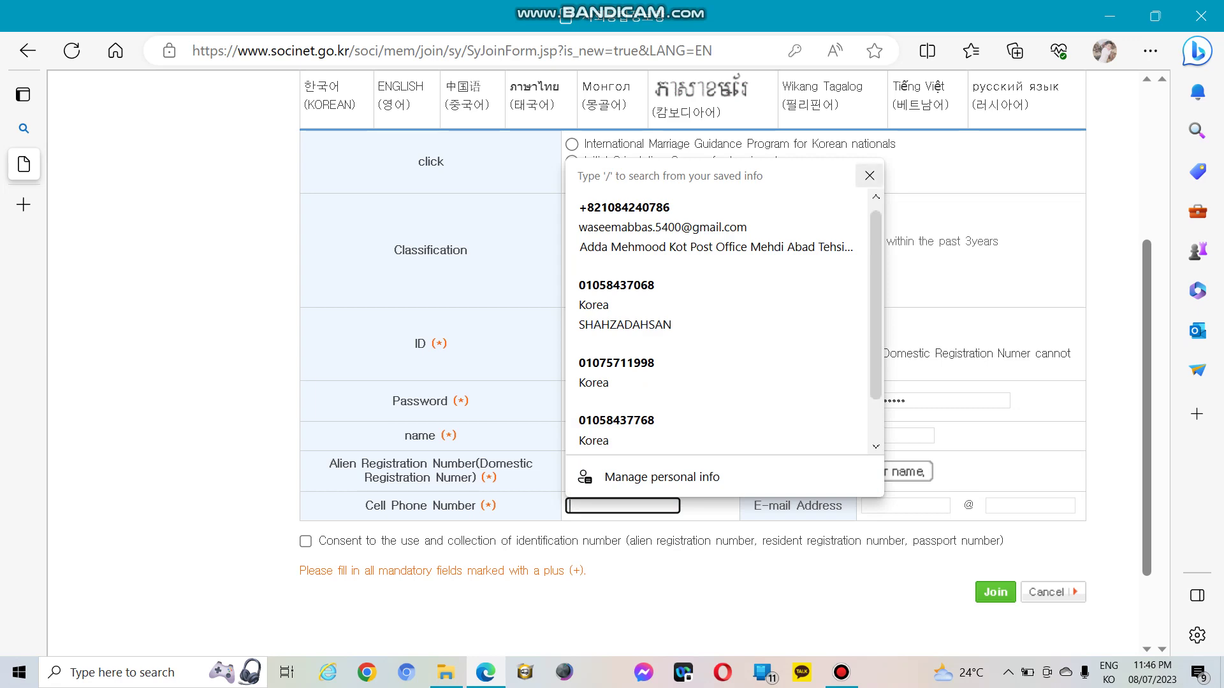
left_click(869, 176)
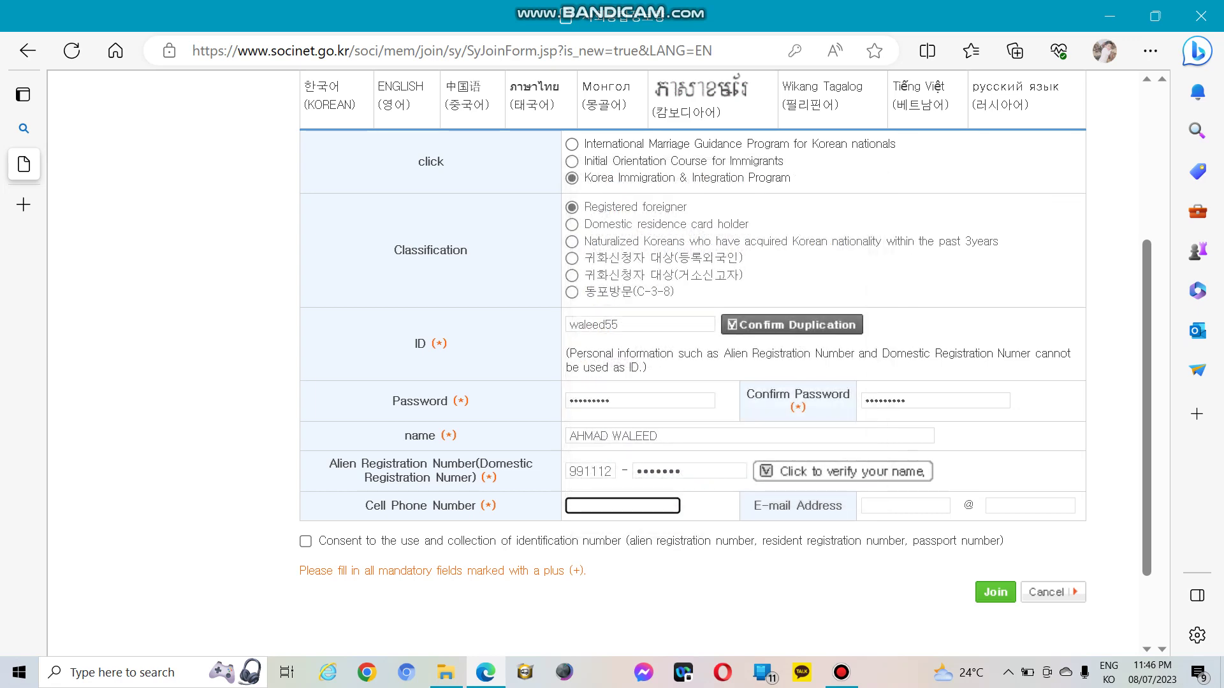
Tick the identification-number collection consent and submit the membership application.
left_click(905, 506)
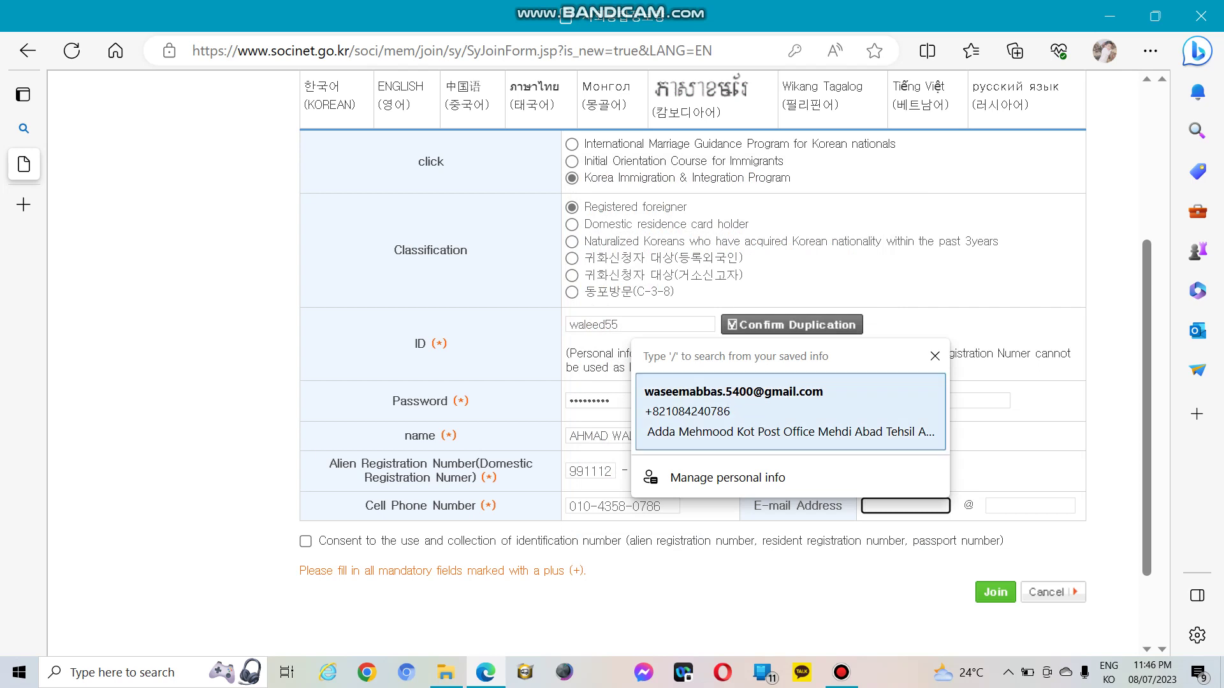
left_click(934, 356)
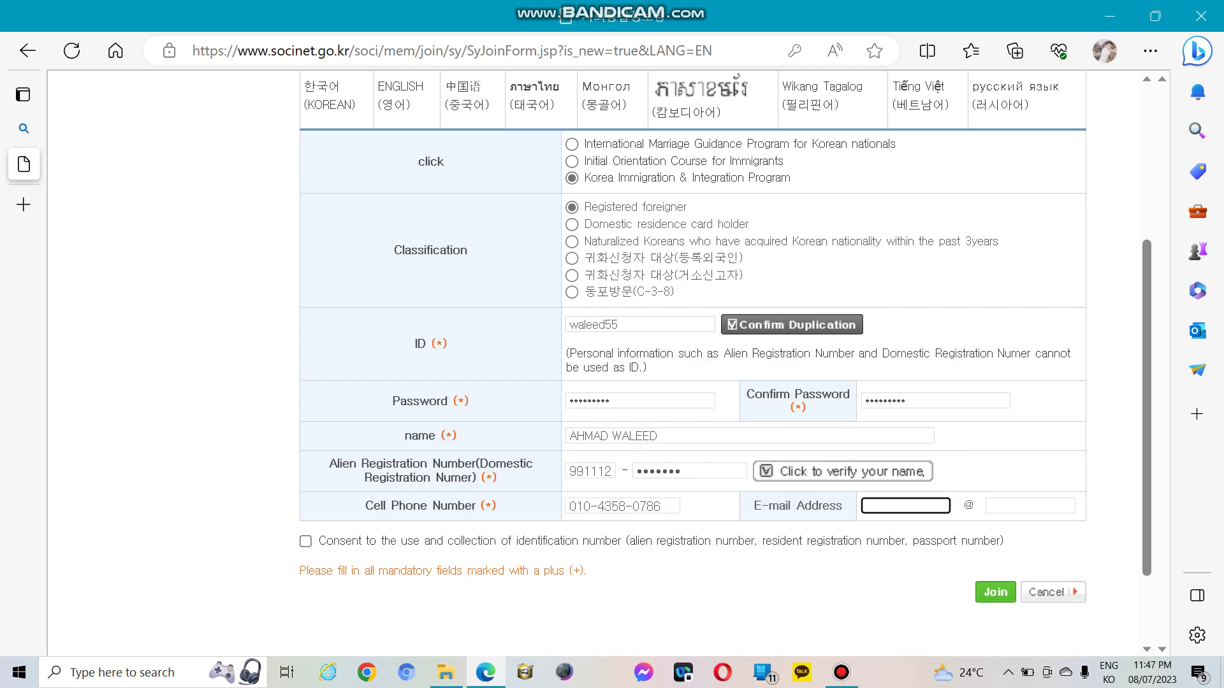
left_click(306, 542)
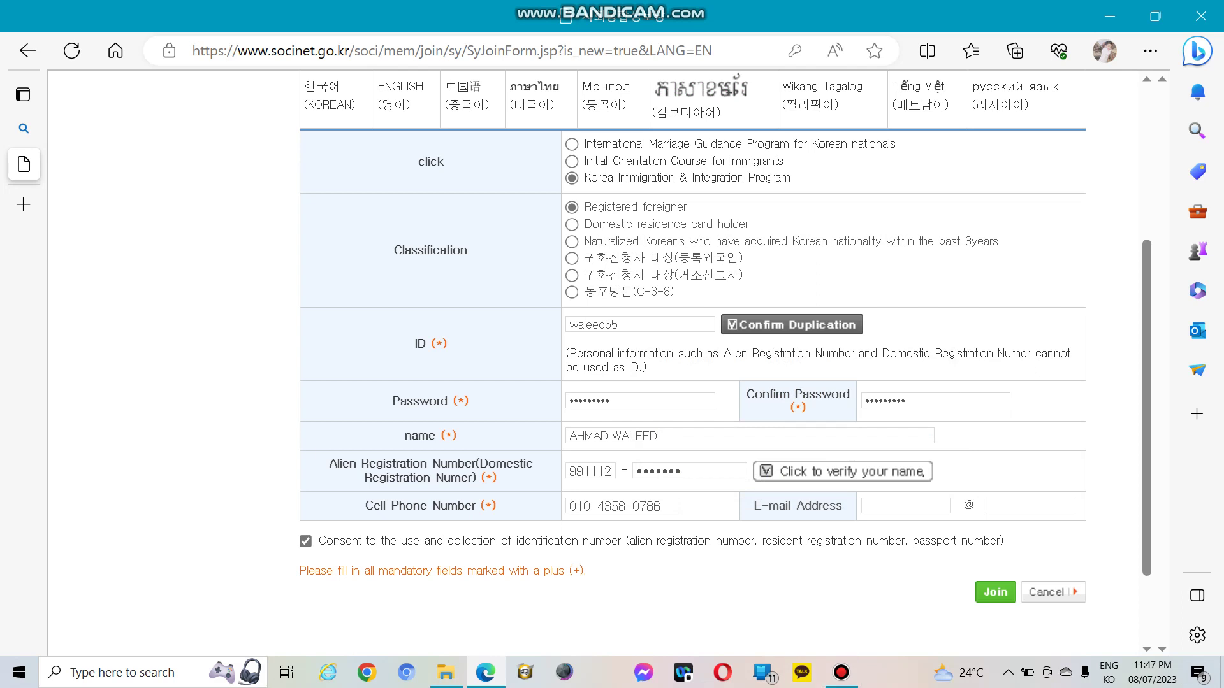
left_click(995, 592)
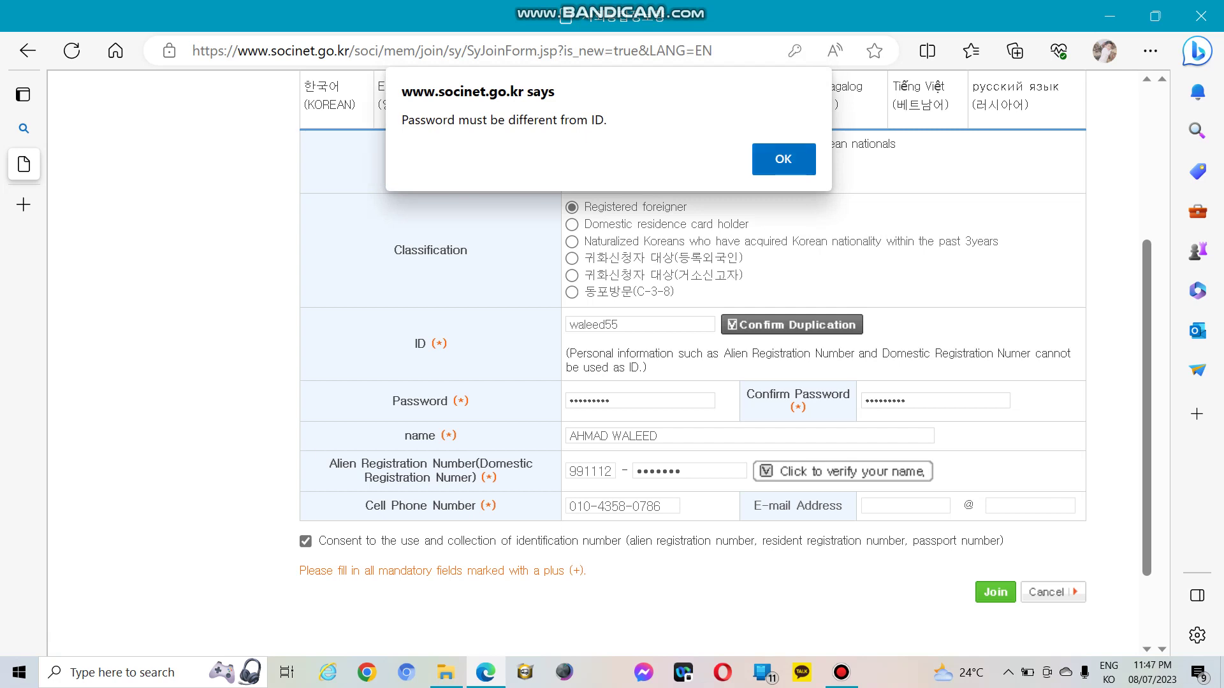
Replace the password with a new 8-character one, retype the confirmation, and resubmit.
key("Return")
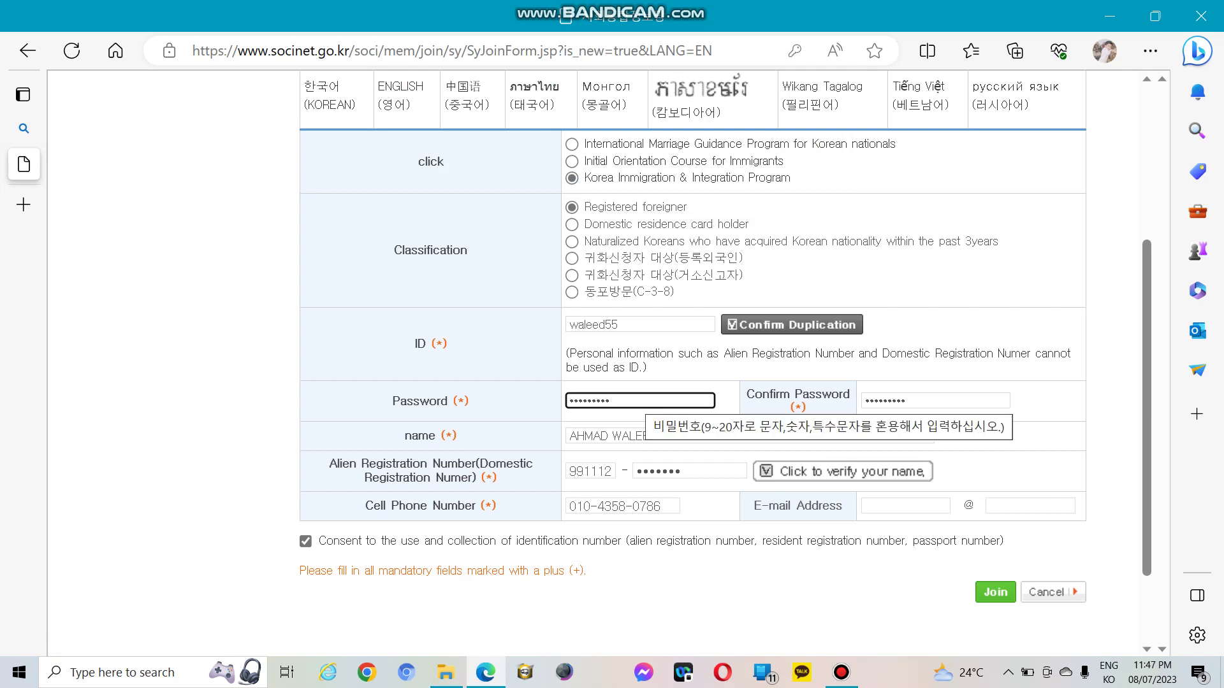
key("BackSpace")
key("BackSpace")
key("BackSpace")
key("BackSpace")
key("BackSpace")
key("BackSpace")
key("BackSpace")
key("BackSpace")
key("BackSpace")
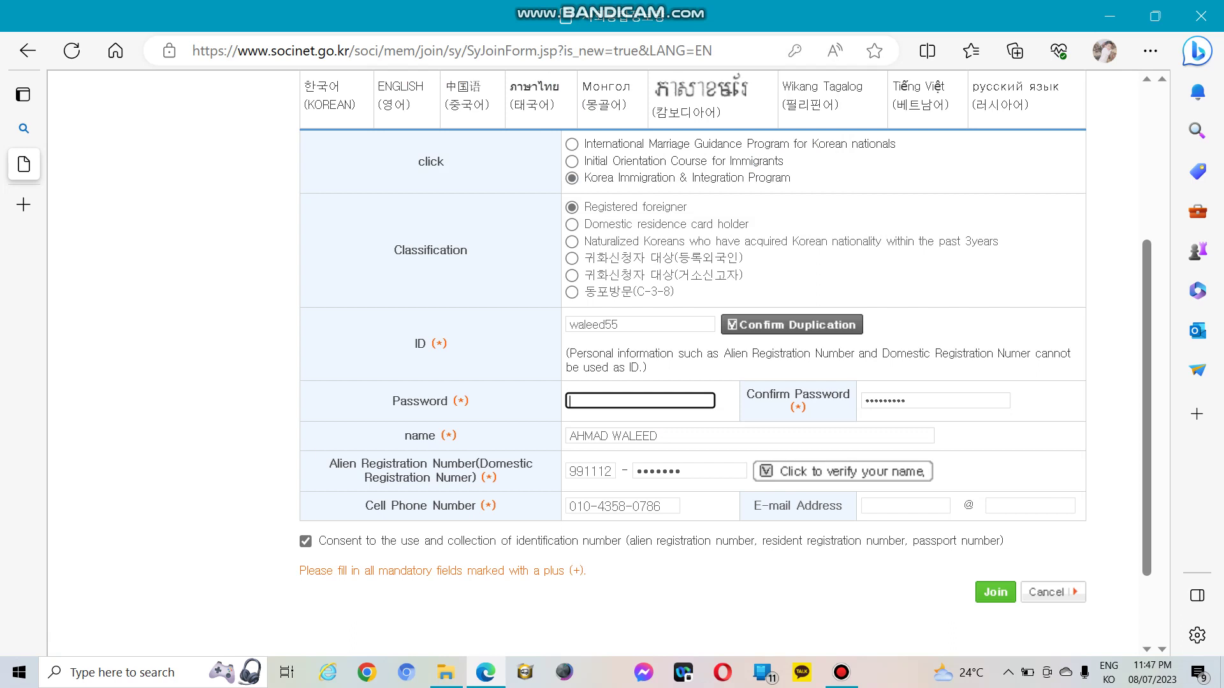
left_click(935, 400)
key("BackSpace")
key("BackSpace")
key("BackSpace")
key("BackSpace")
key("BackSpace")
key("BackSpace")
key("BackSpace")
key("BackSpace")
key("BackSpace")
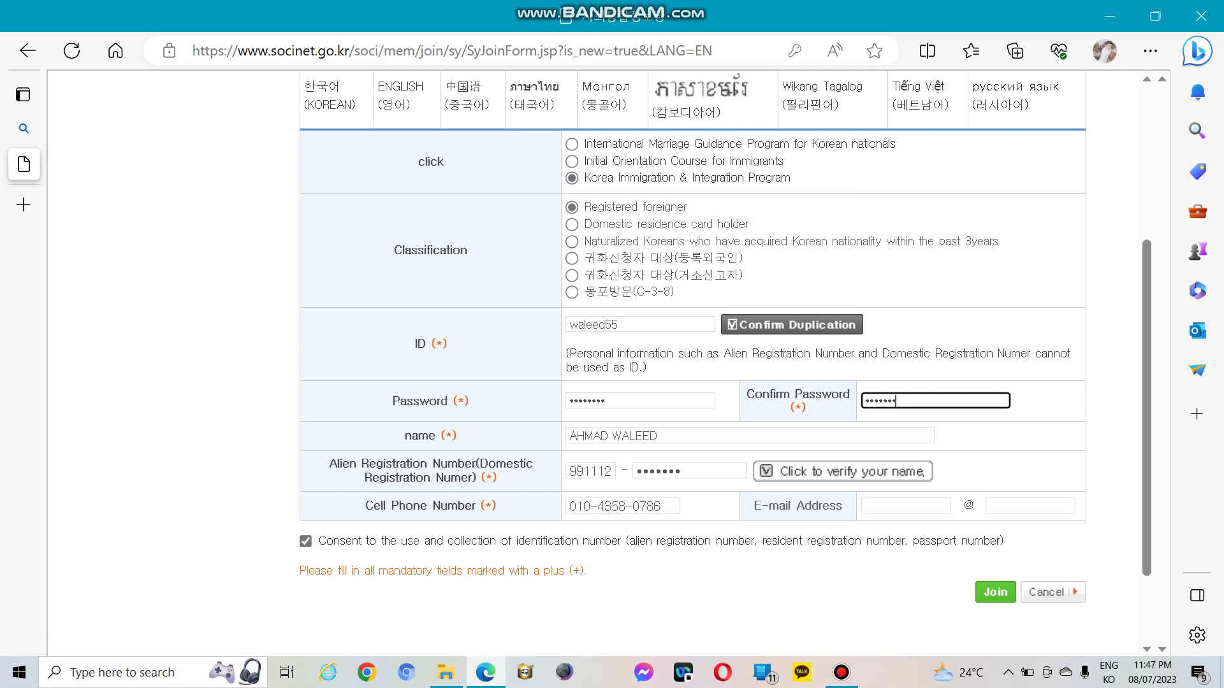
scroll(599, 364, "down", 2)
left_click(995, 505)
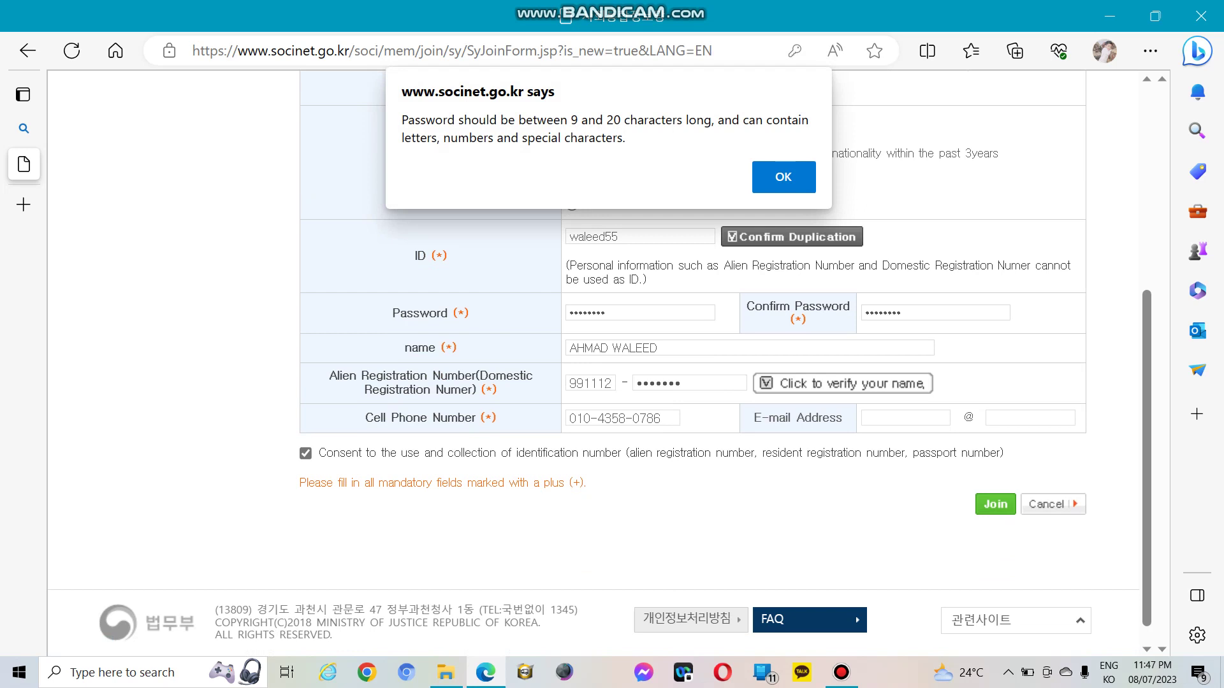
Enter a 10-character password in both password fields and resubmit the join form.
left_click(789, 170)
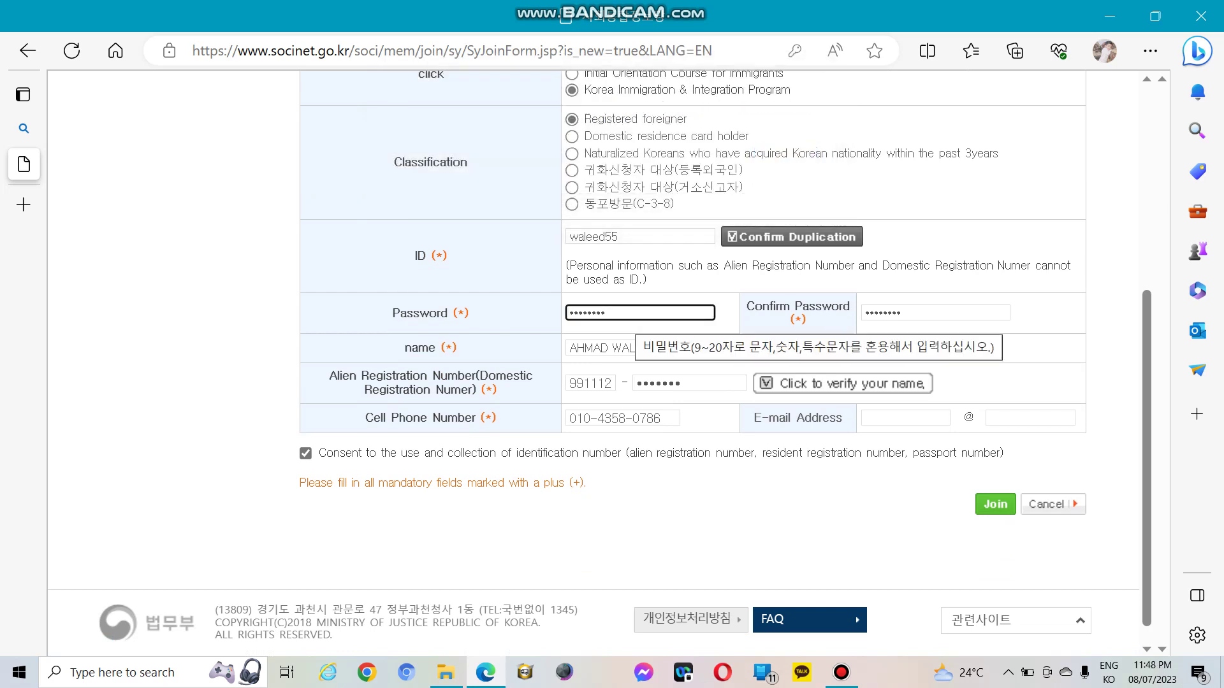
key("ctrl+a")
key("BackSpace")
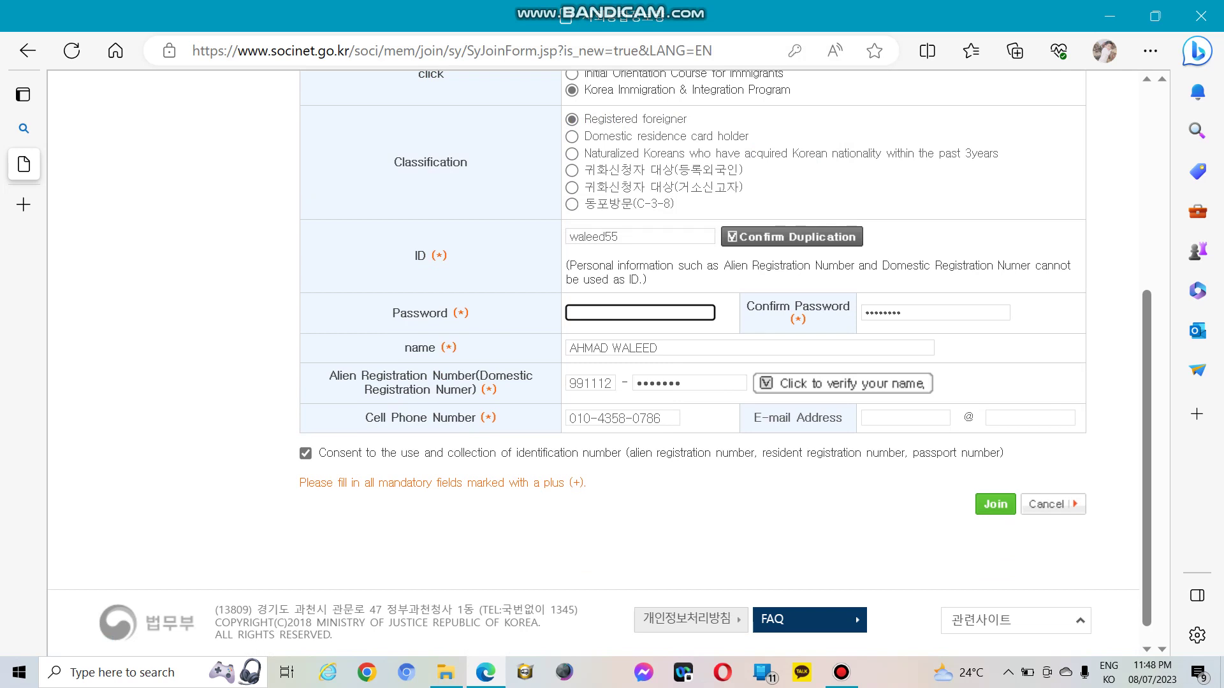
type("*****")
type("*****")
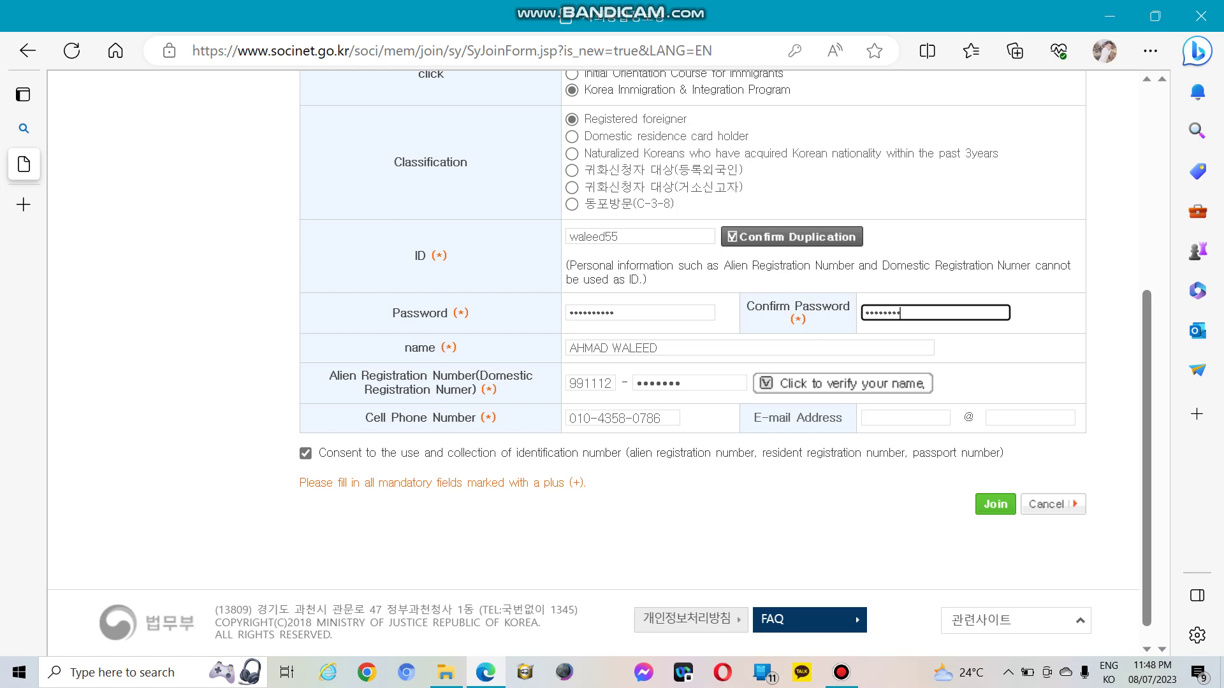
key("BackSpace")
key("BackSpace")
key("BackSpace")
key("BackSpace")
key("BackSpace")
key("BackSpace")
key("BackSpace")
type("**********")
left_click(995, 505)
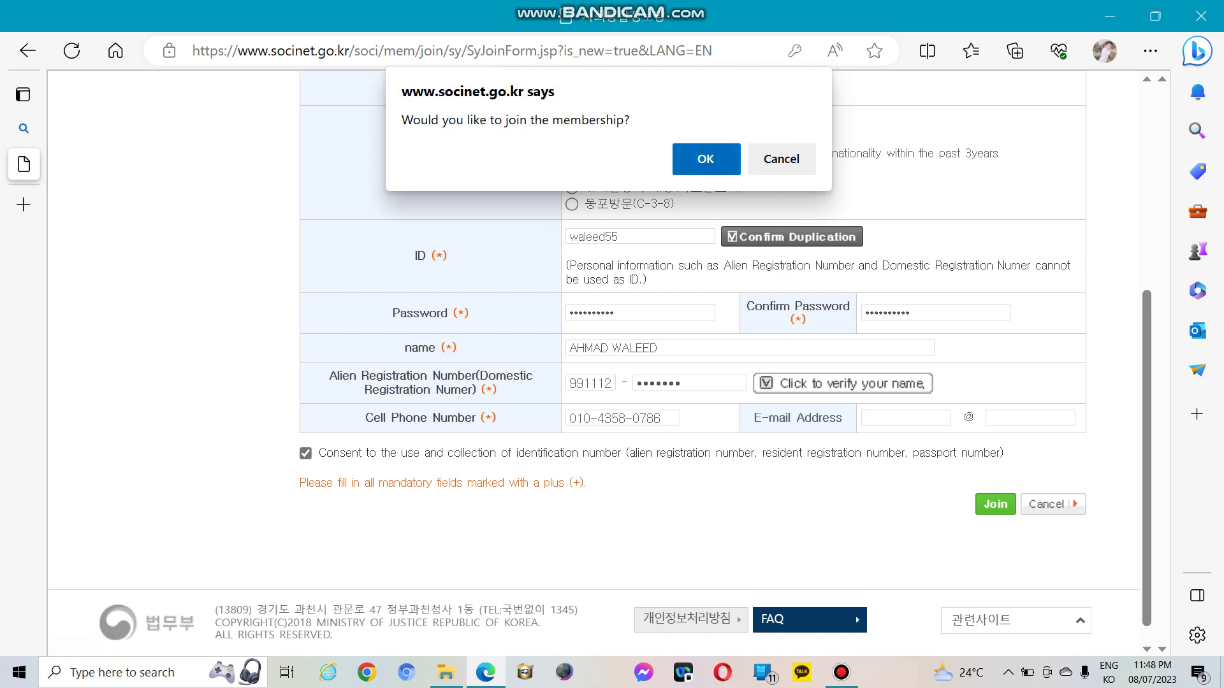
Confirm joining and acknowledge the sign-up notice, then minimize Edge and bring up Bandicam.
key("Return")
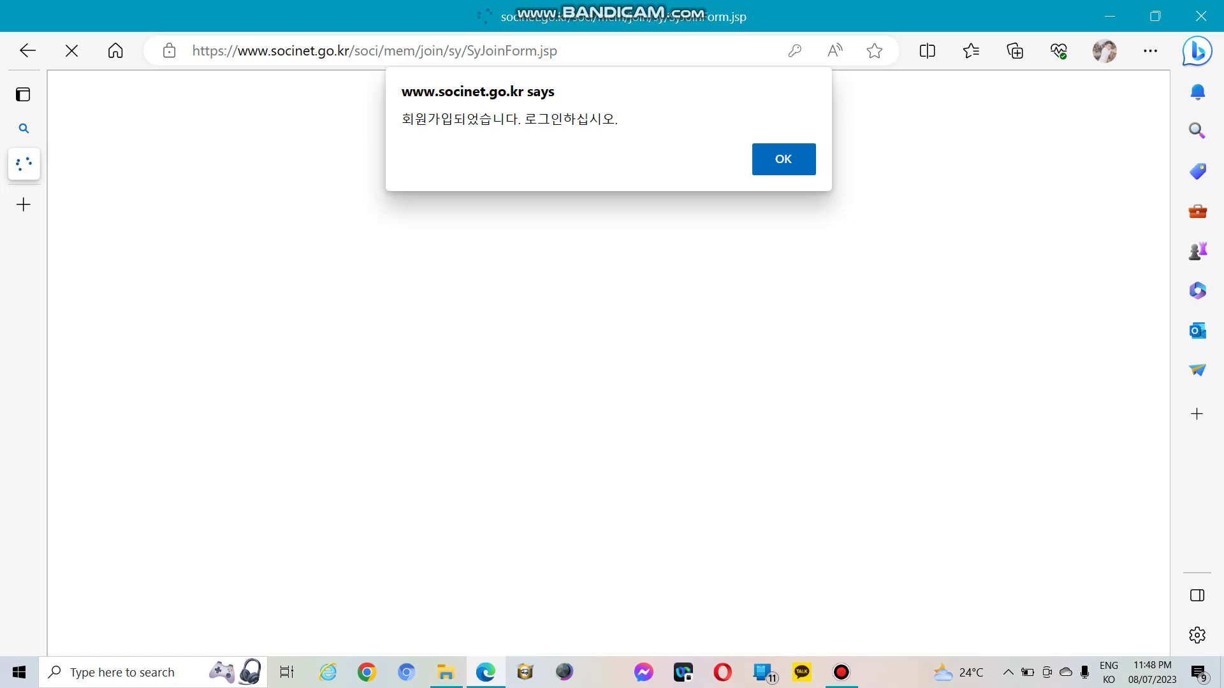
key("Return")
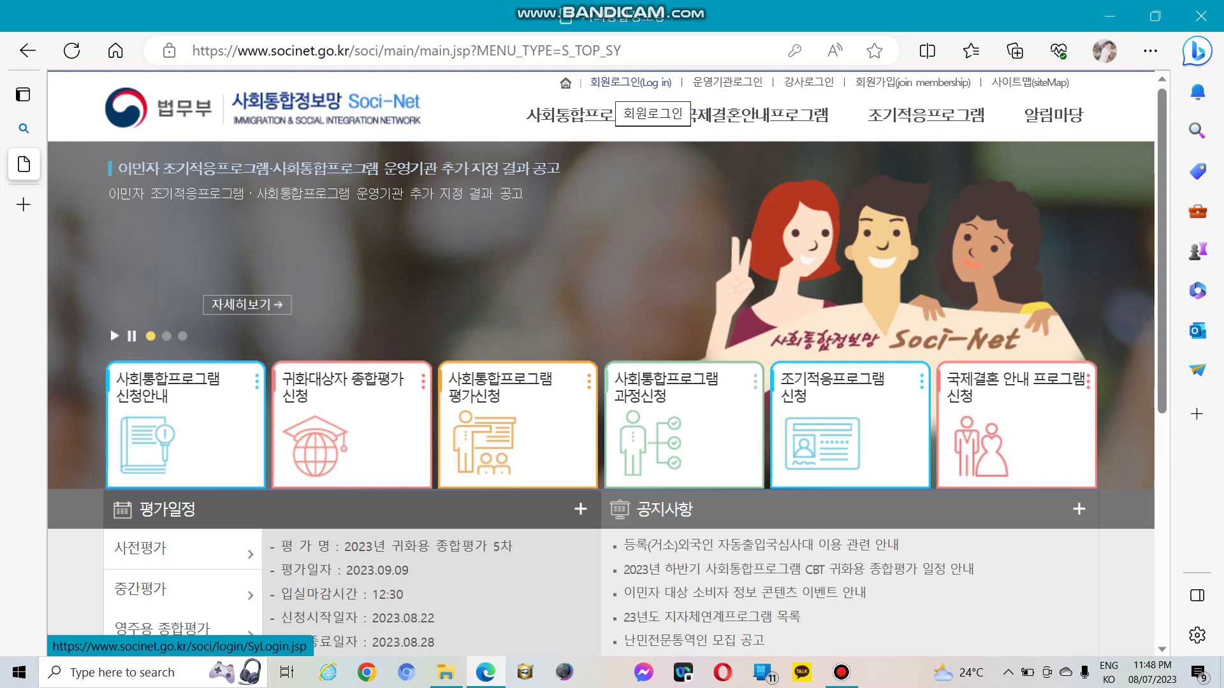
left_click(1110, 16)
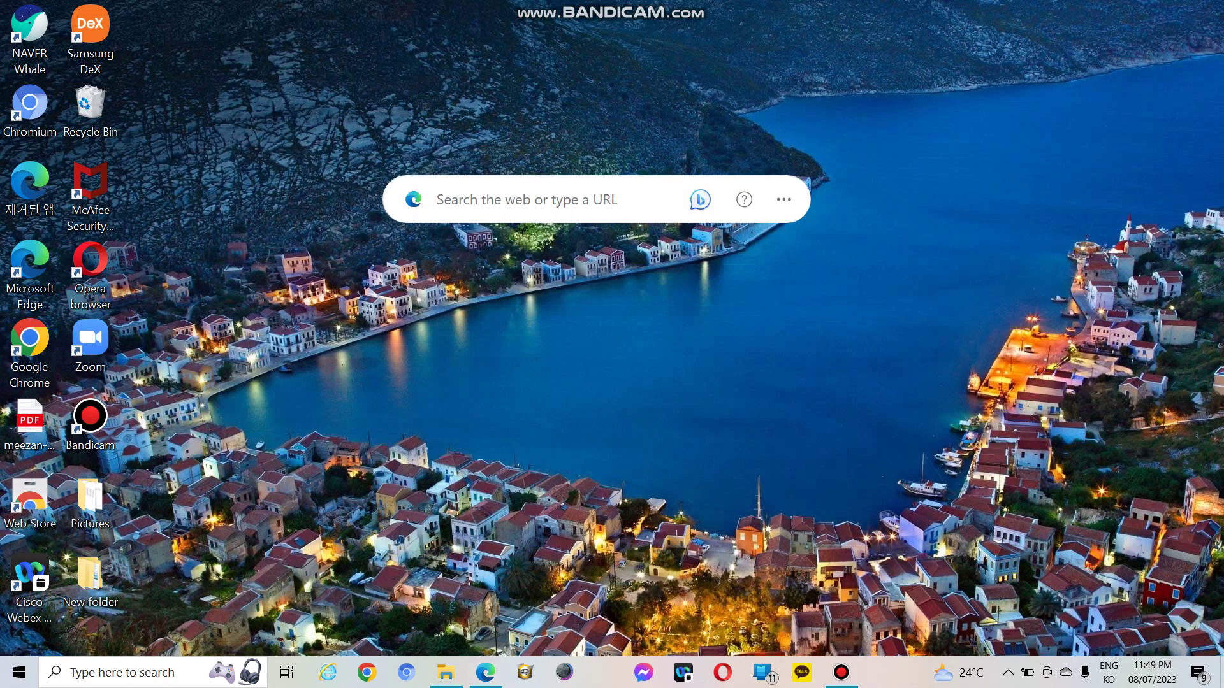
left_click(842, 672)
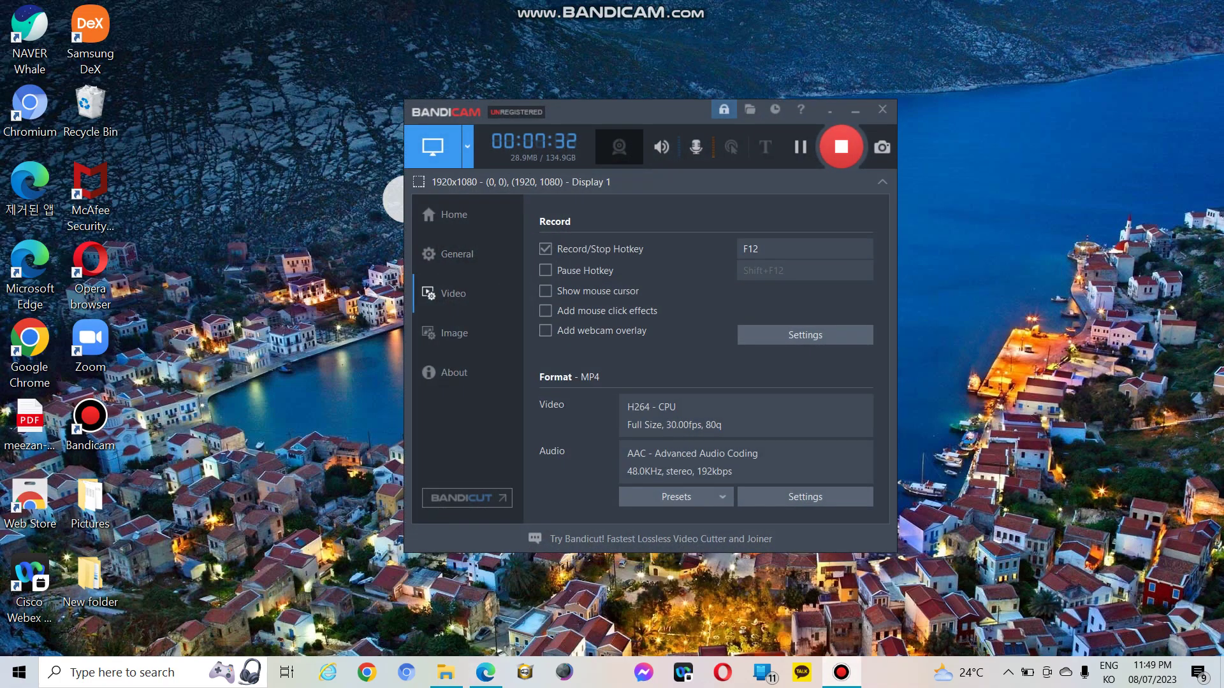